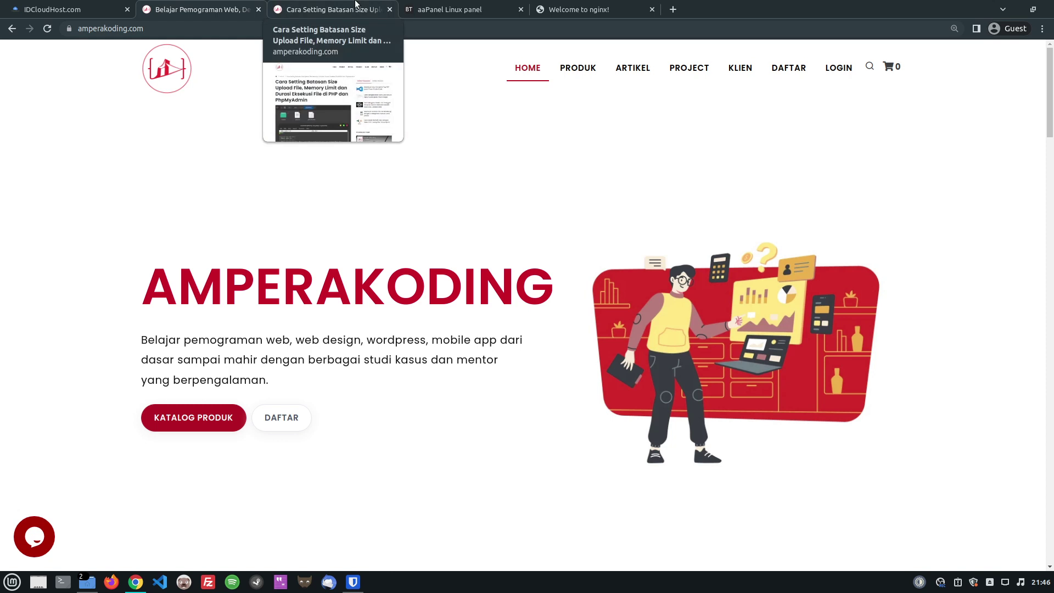
Examine the title and header image of the article about PHP and phpMyAdmin upload size, memory and execution time limits
left_click(437, 5)
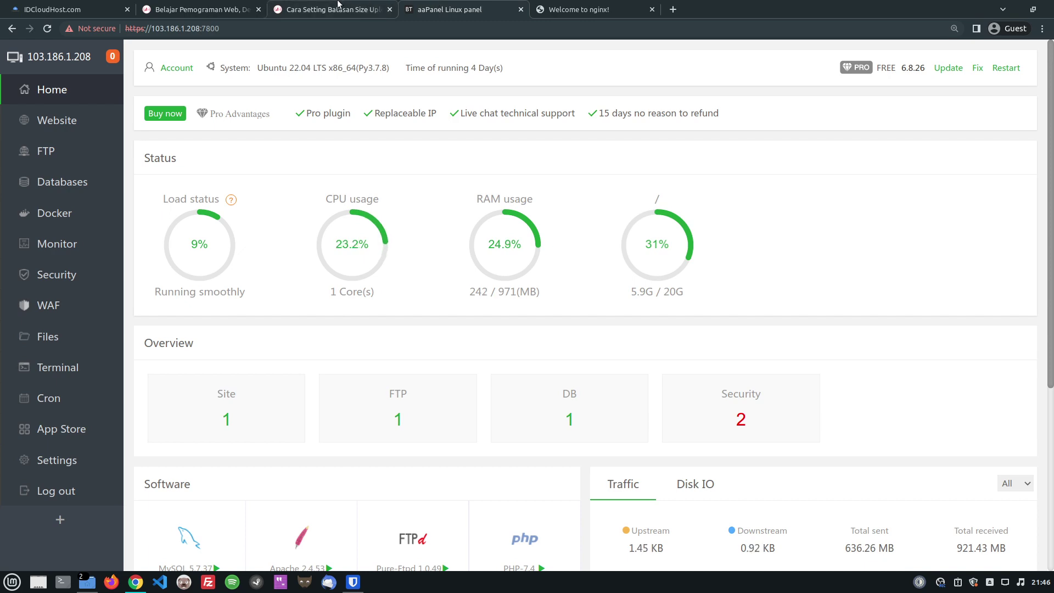
left_click(338, 4)
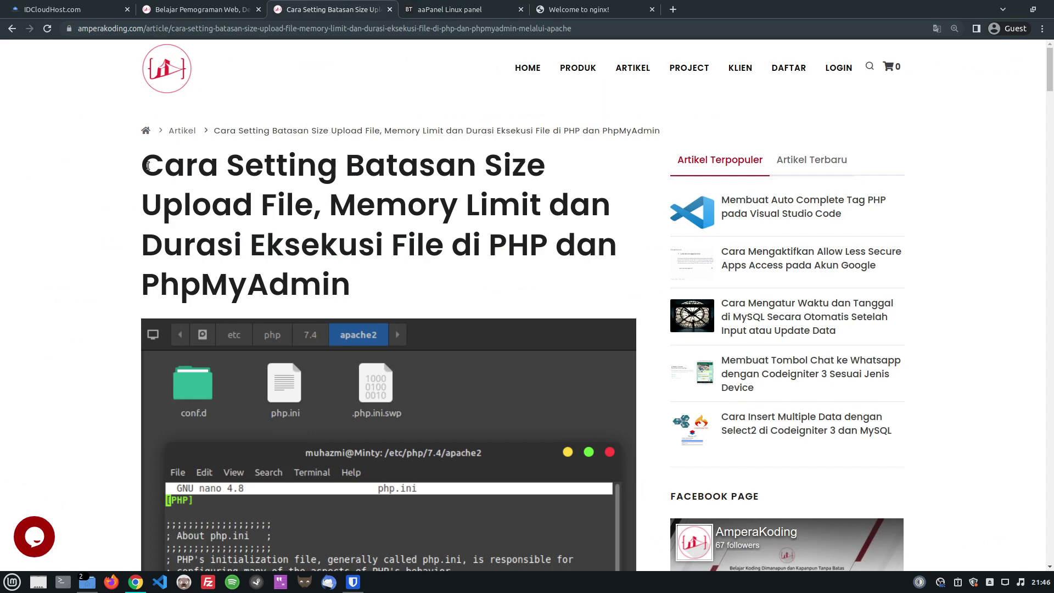
left_click_drag(146, 165, 549, 155)
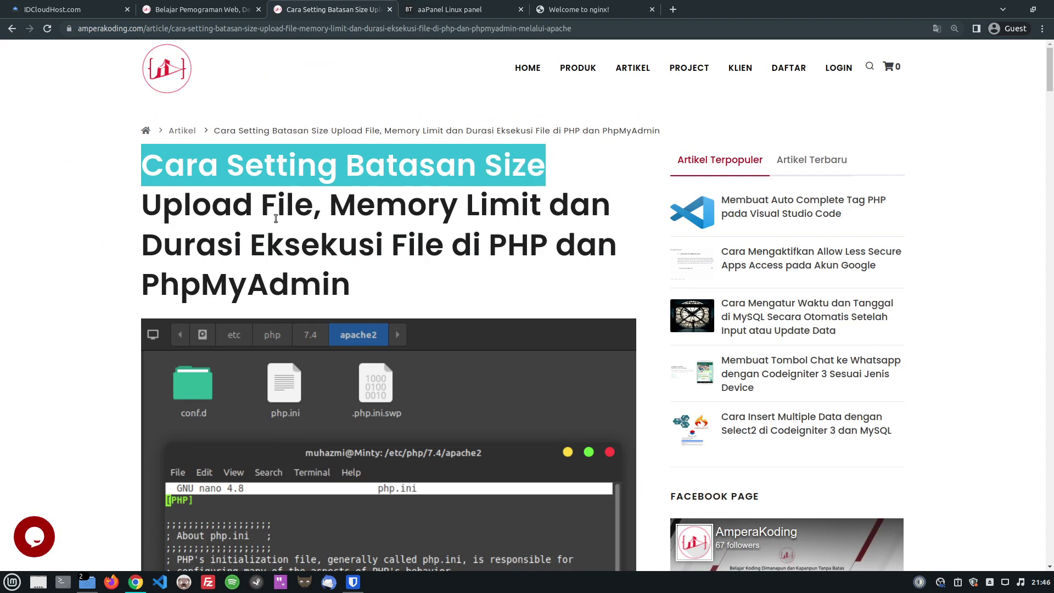
left_click(271, 198)
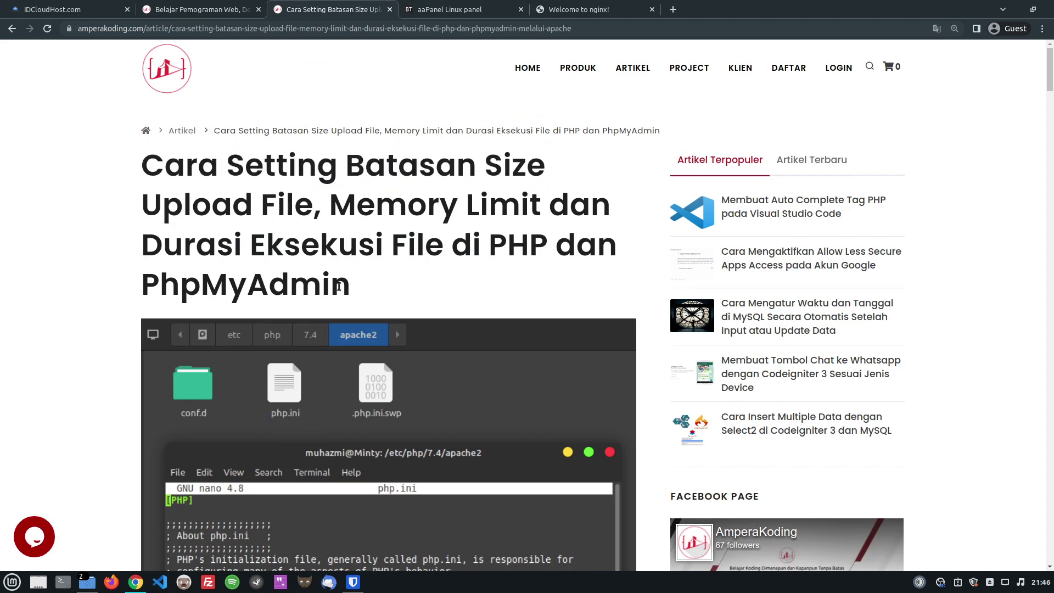
scroll(339, 287, "down", 4)
scroll(339, 289, "down", 3)
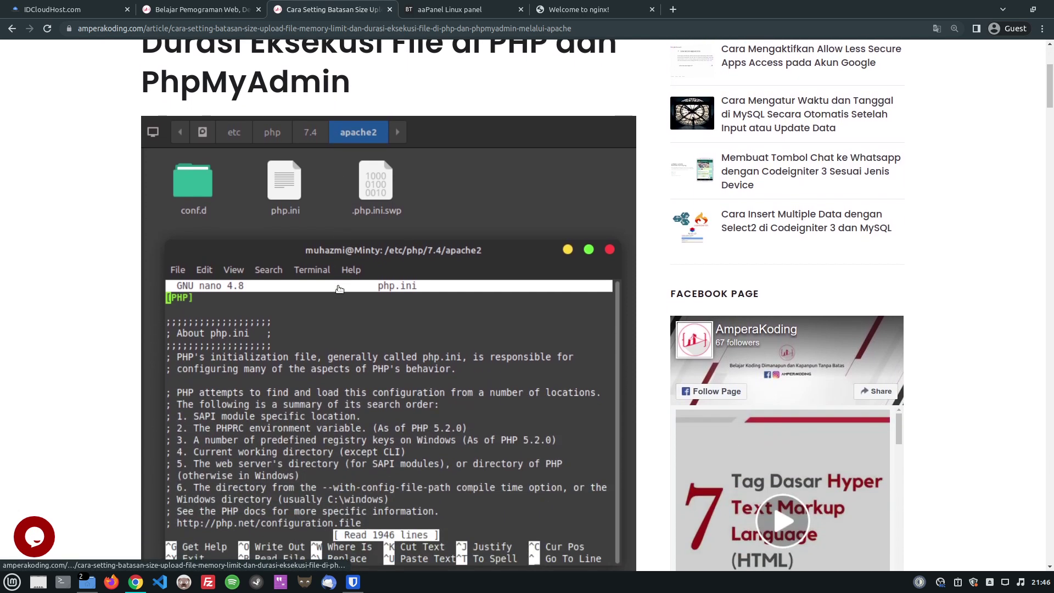
scroll(339, 289, "down", 3)
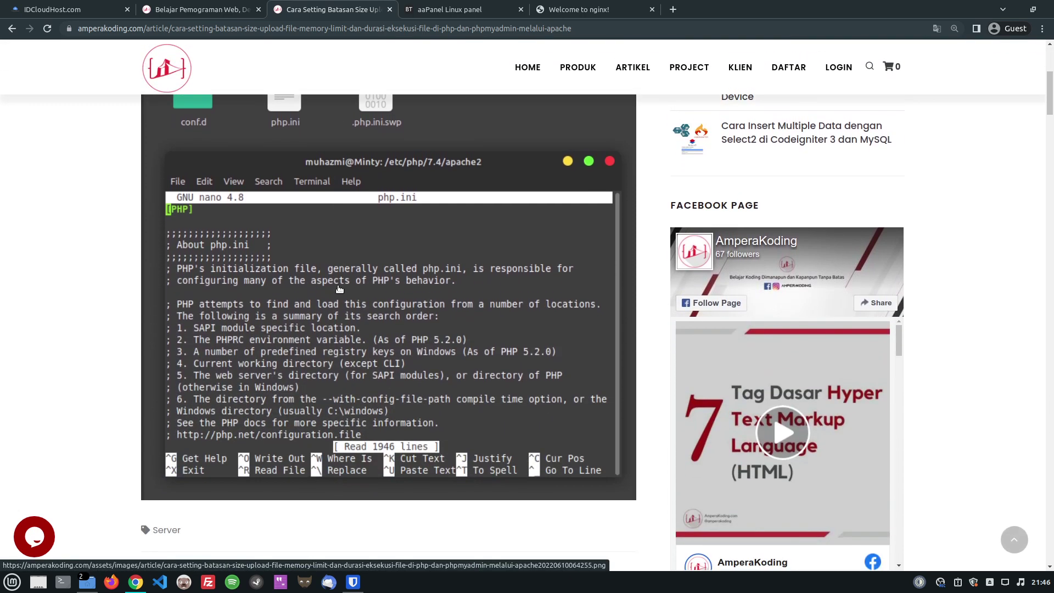
scroll(339, 289, "up", 4)
scroll(339, 290, "up", 1)
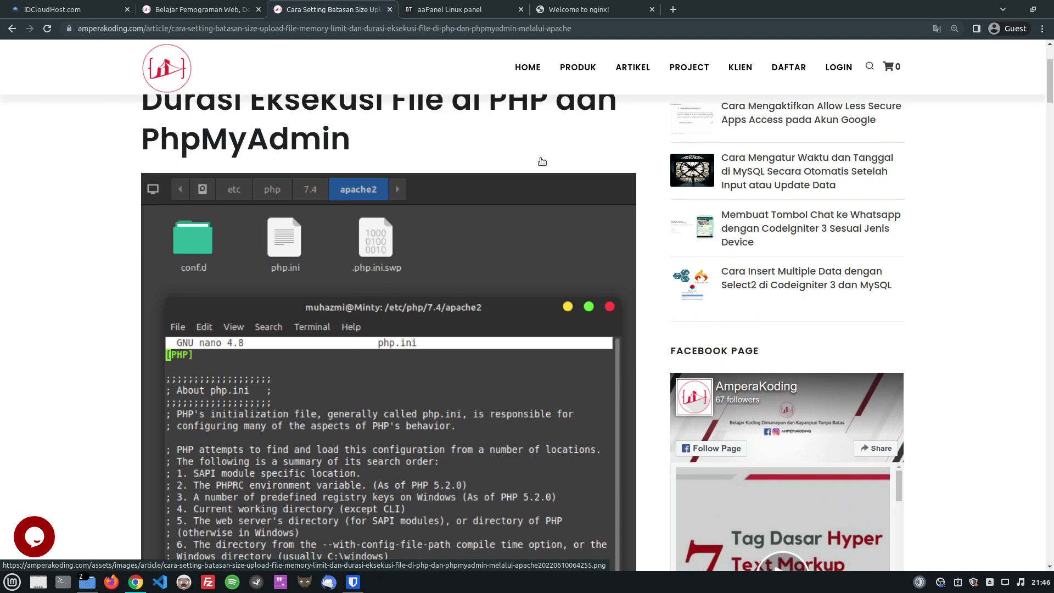
scroll(363, 143, "up", 3)
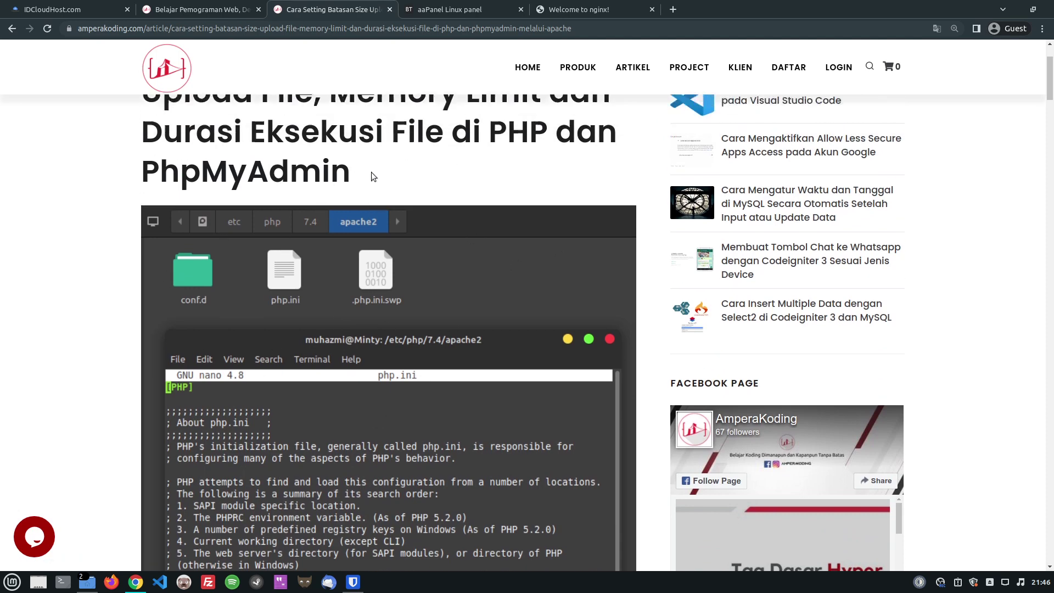
scroll(372, 246, "down", 1)
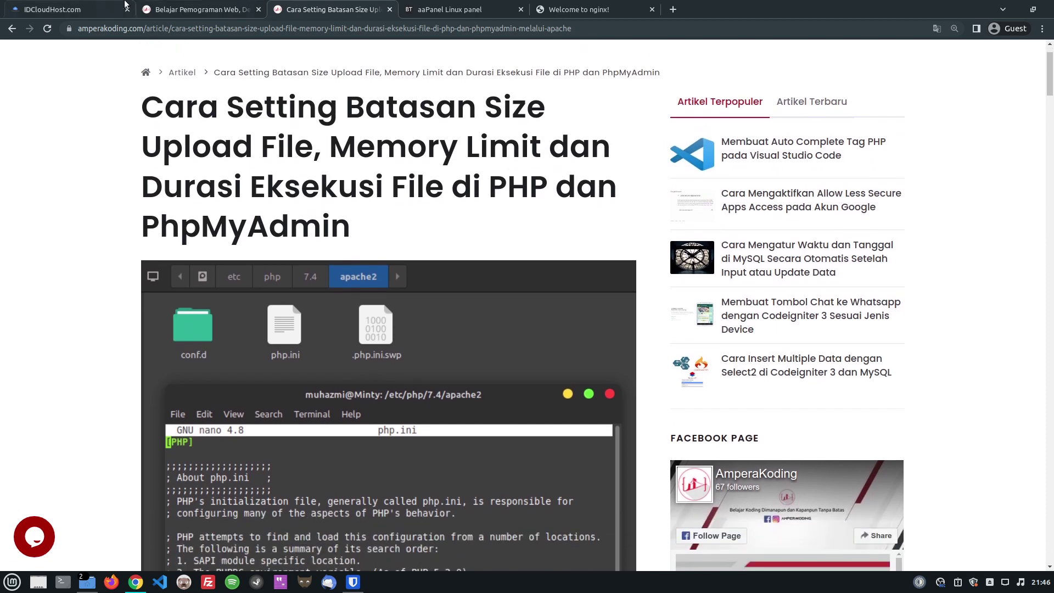
Switch to the IDCloudHost console, open the form for a new compute resource and review its virtual machine options
left_click(71, 9)
left_click(41, 97)
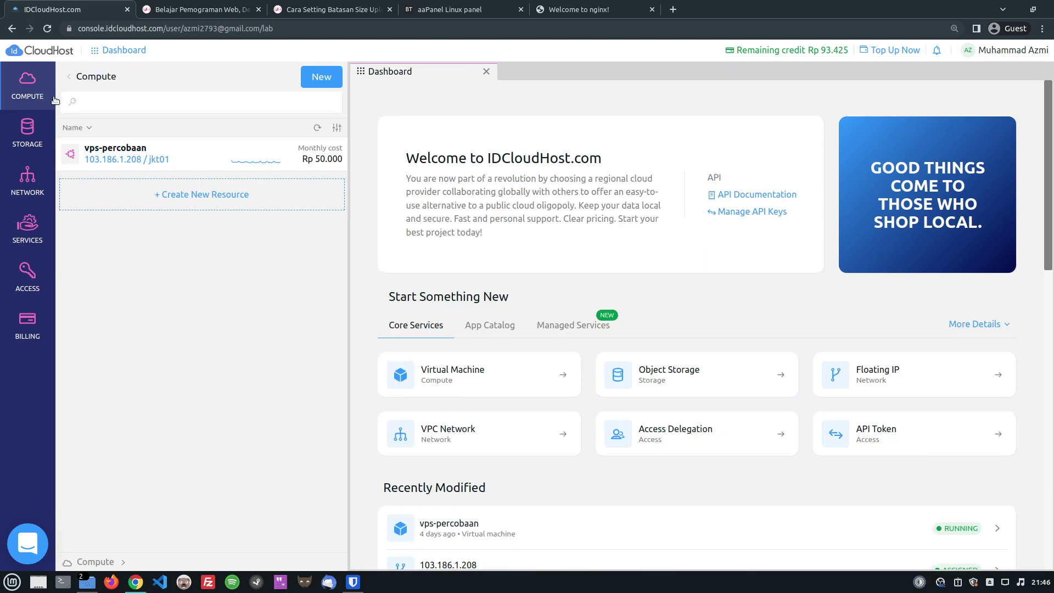
left_click(322, 77)
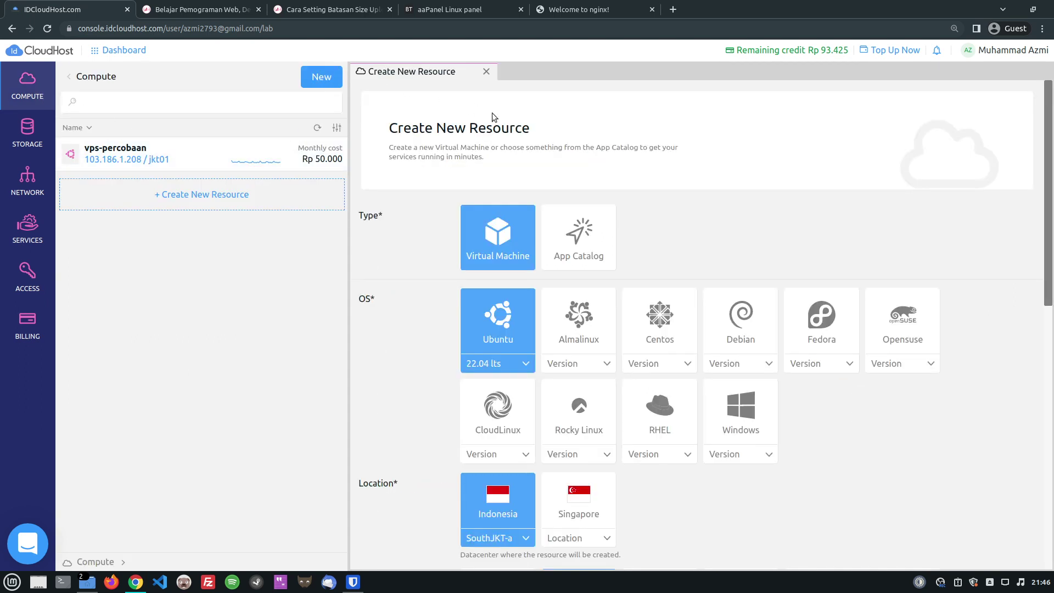
scroll(549, 242, "down", 2)
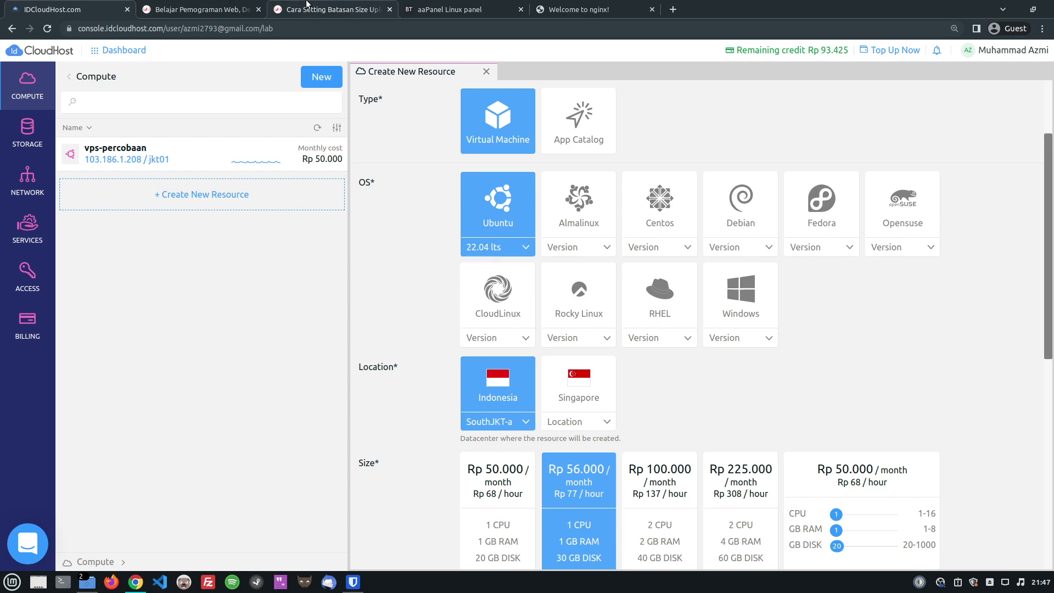
mouse_move(307, 4)
left_click(338, 11)
left_click(66, 10)
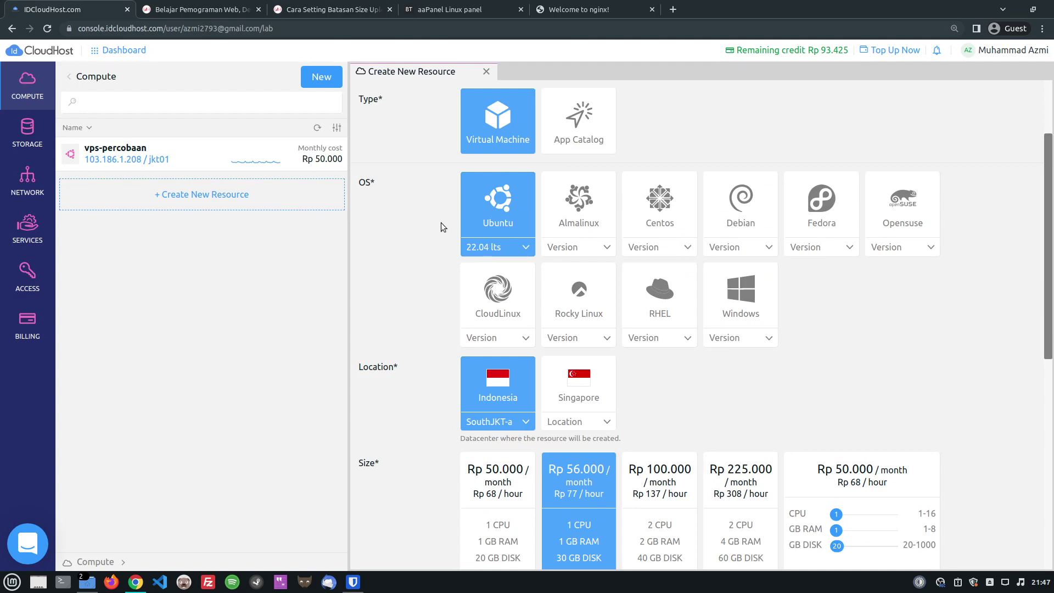
Choose App Catalog as the resource type and LAMP with PHP v8.x as the application
left_click(588, 140)
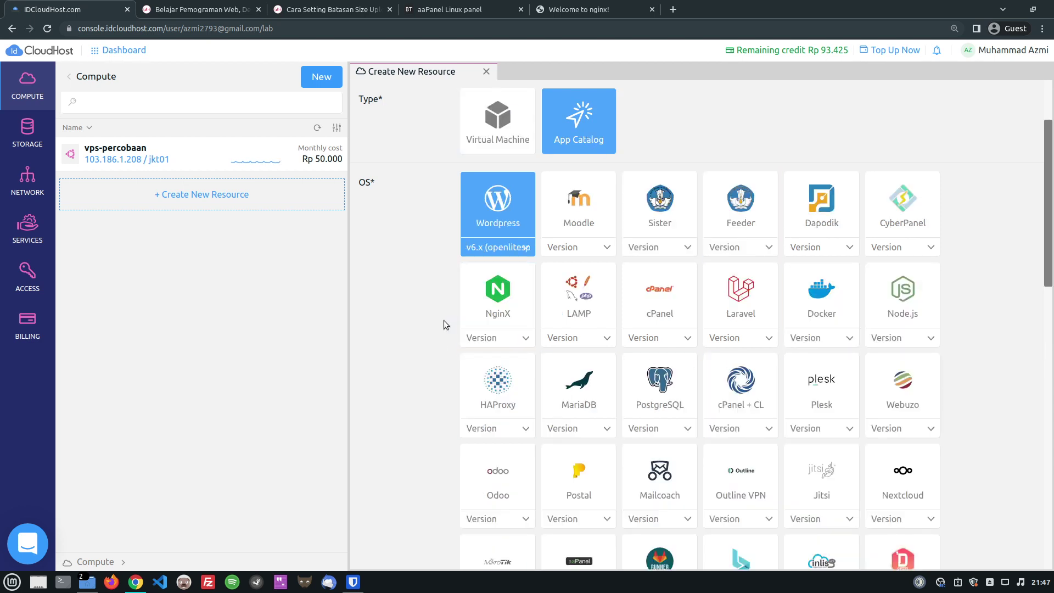
left_click(568, 337)
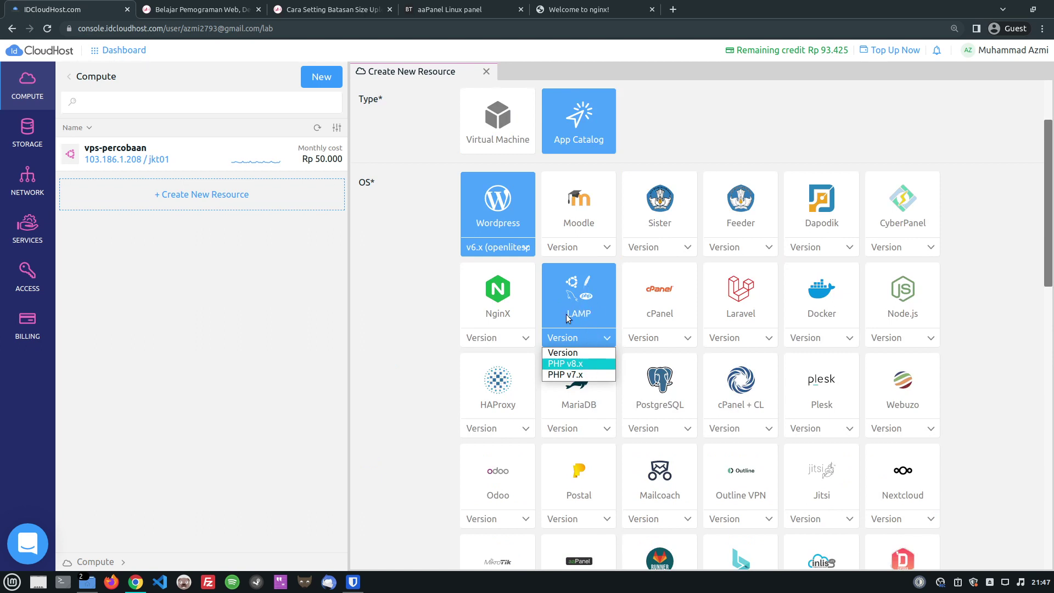
left_click(574, 364)
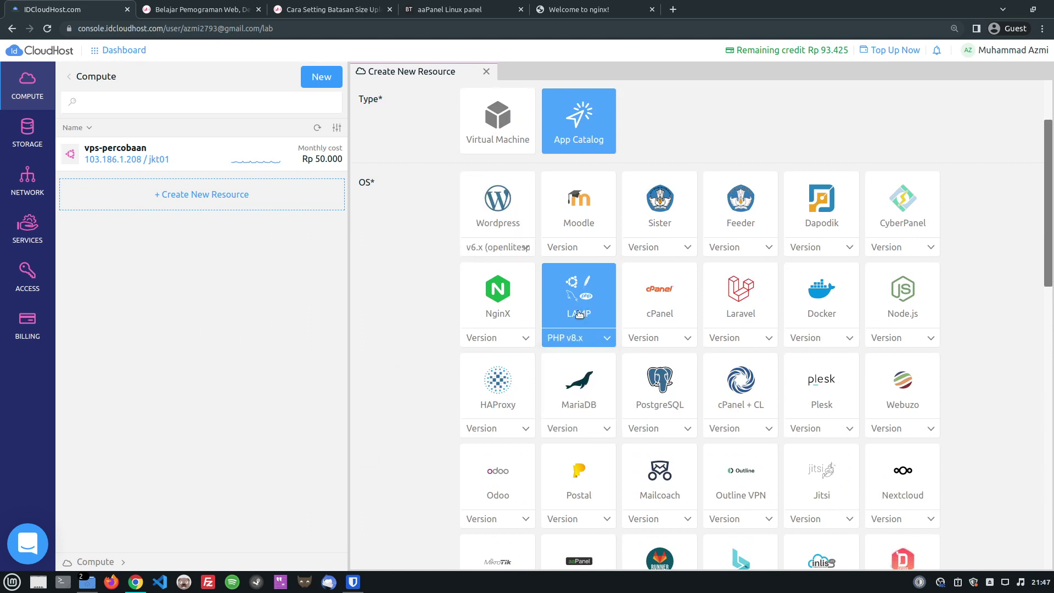
left_click(598, 338)
left_click(442, 298)
Return to the PHP limits article and examine the memory limit and file execution duration settings named in its title
left_click(316, 7)
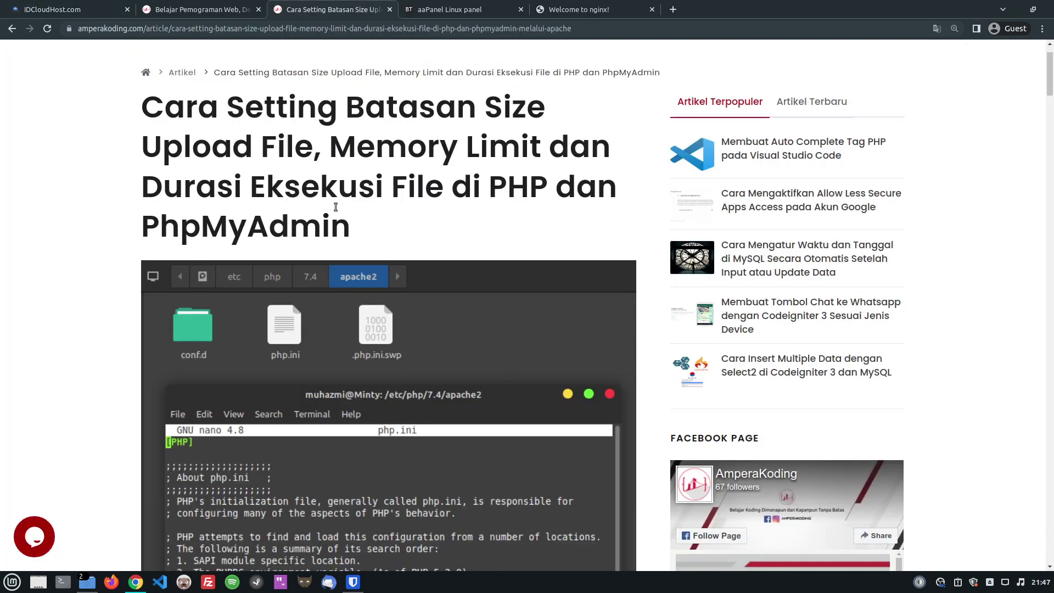
scroll(335, 206, "up", 1)
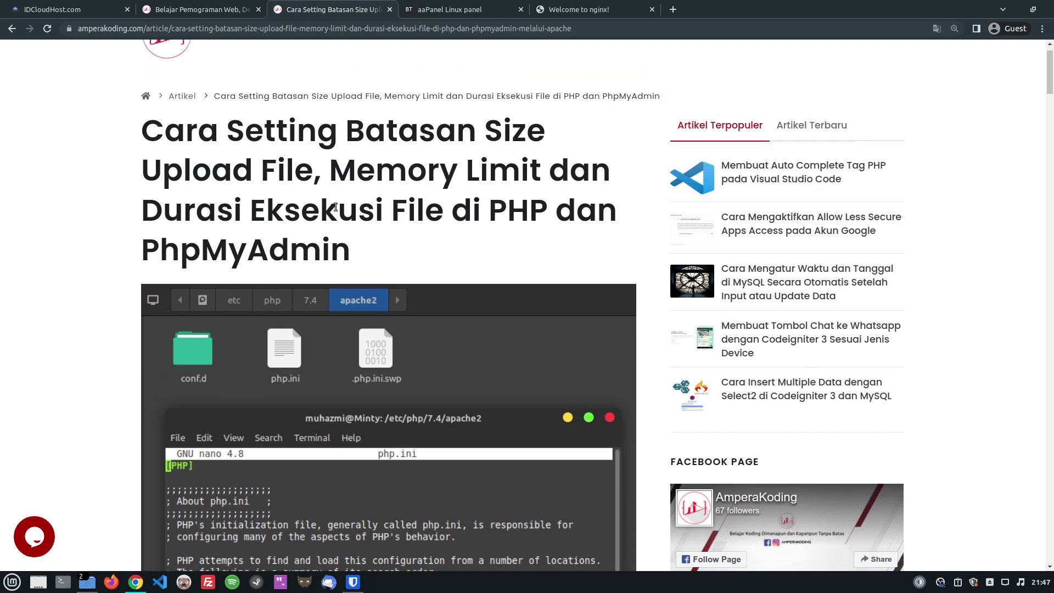
scroll(335, 207, "down", 1)
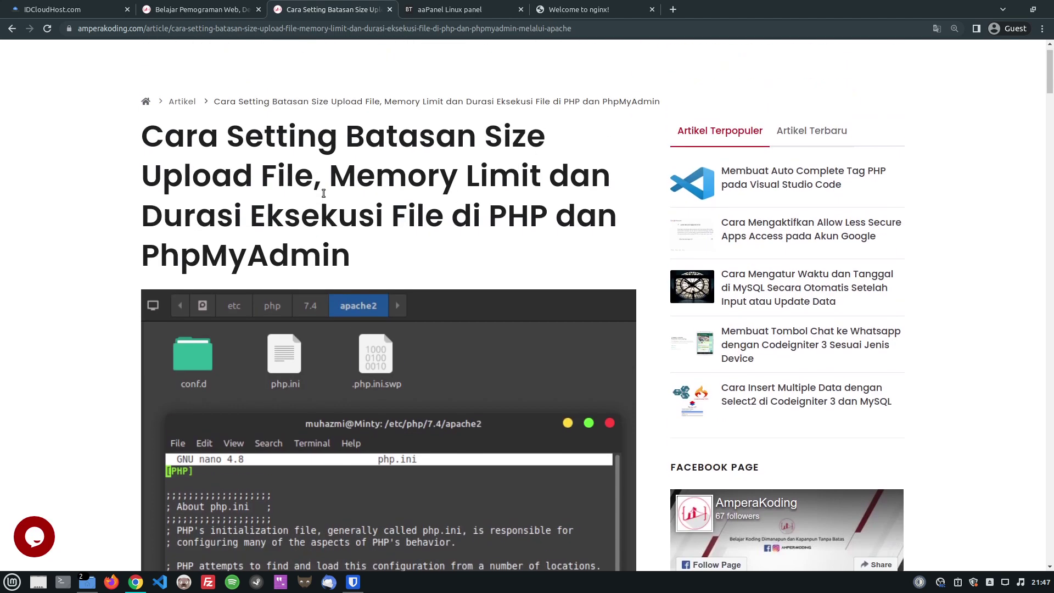
left_click(451, 6)
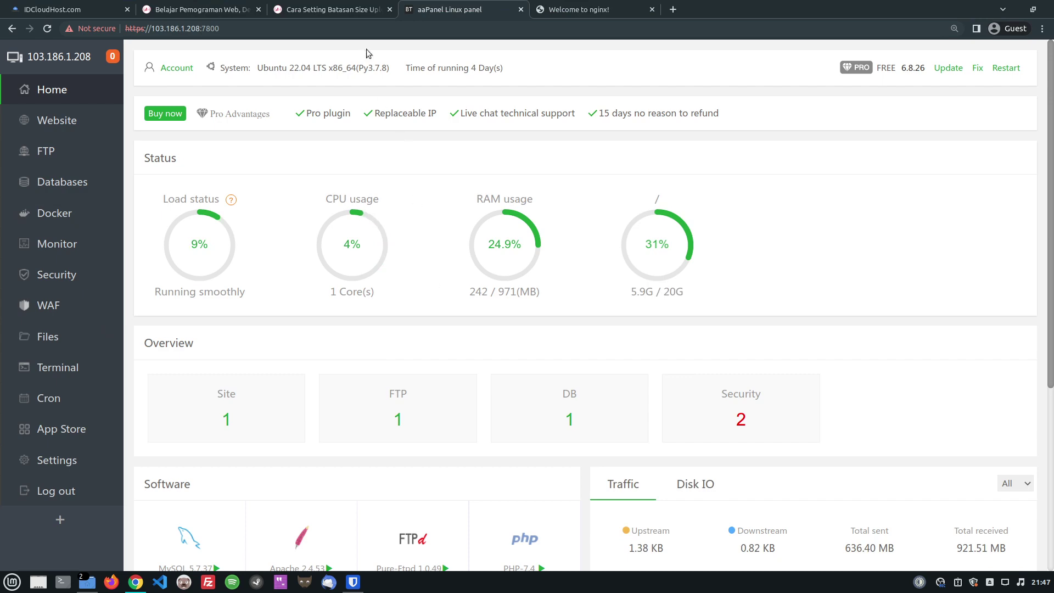
left_click(357, 10)
scroll(302, 351, "down", 2)
scroll(302, 352, "up", 2)
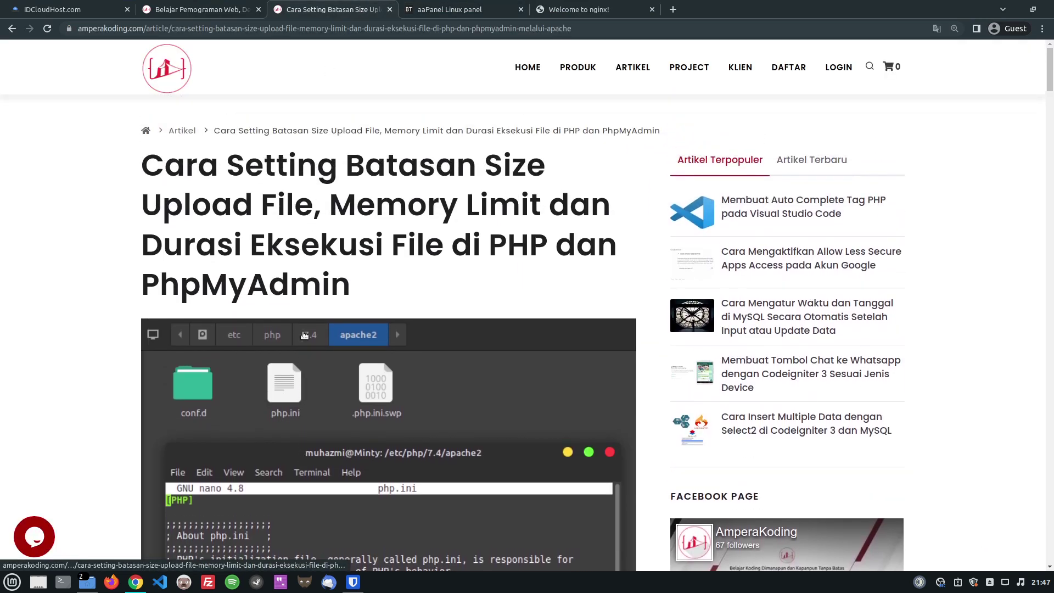
left_click_drag(261, 205, 253, 204)
left_click_drag(332, 208, 550, 205)
left_click_drag(143, 245, 426, 240)
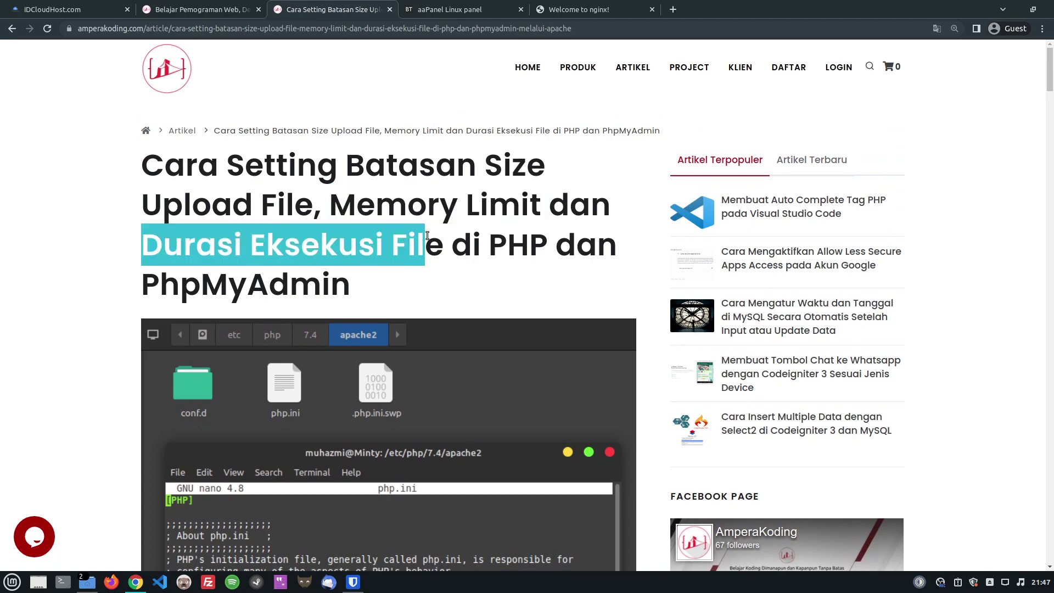
Read the article's php.ini instructions, examining max_execution_time, max_input_time, memory_limit, post_max_size and upload_max_filesize
scroll(430, 319, "down", 1)
scroll(429, 319, "down", 10)
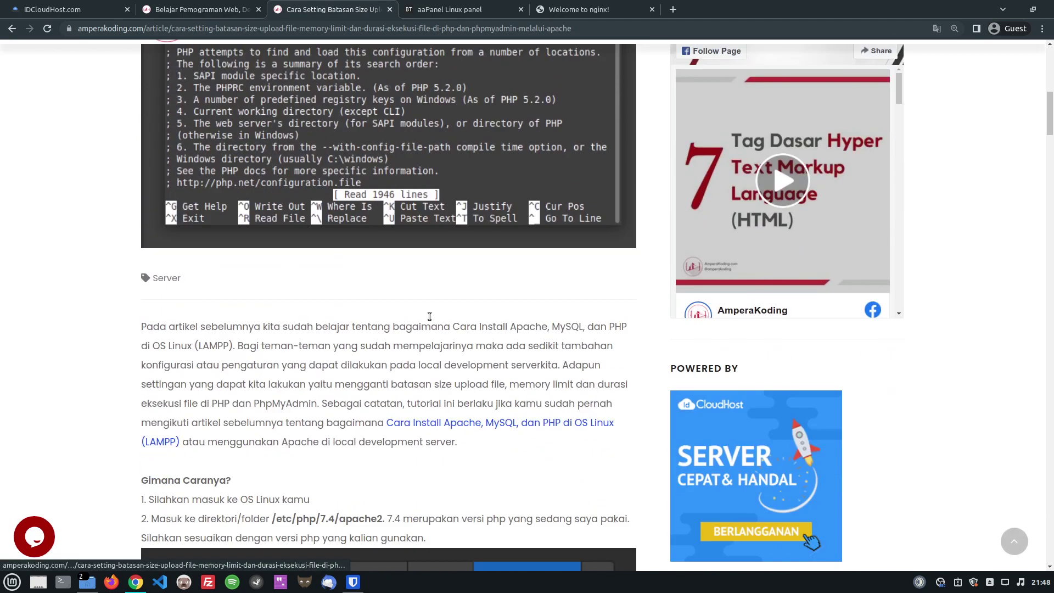
scroll(429, 320, "down", 10)
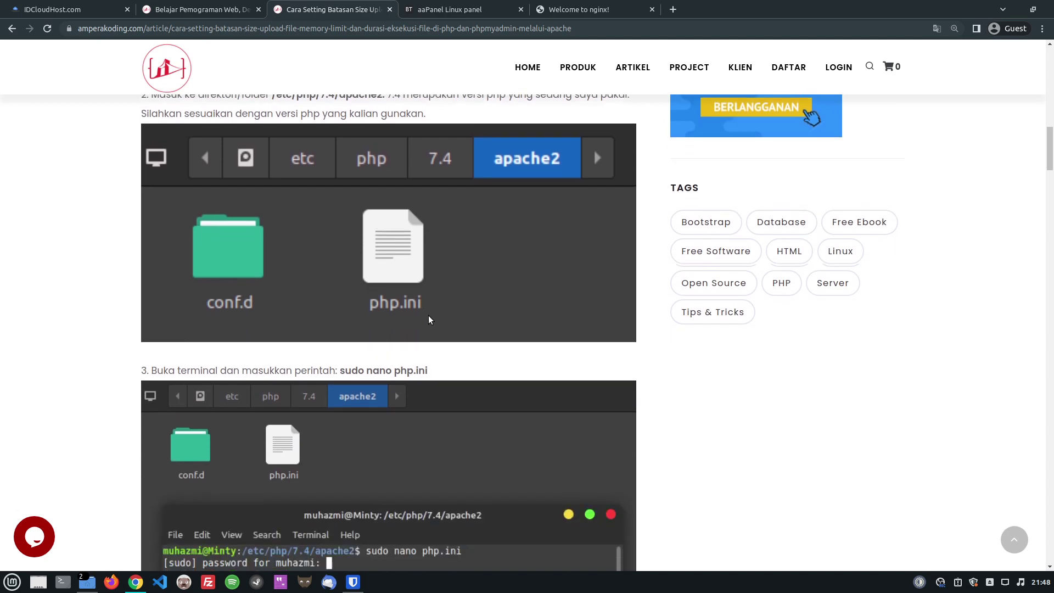
scroll(429, 320, "down", 10)
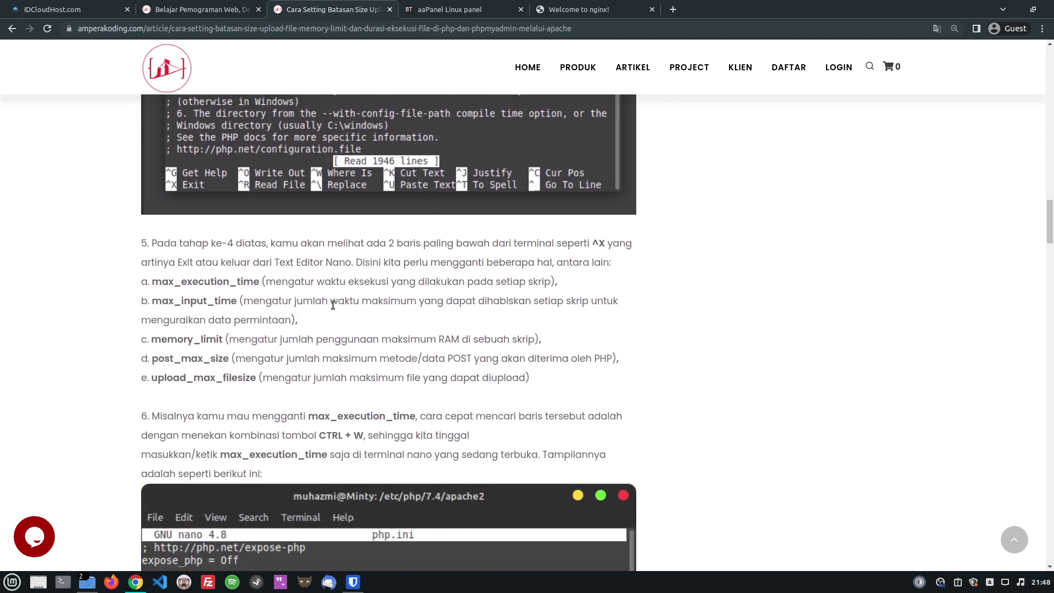
left_click_drag(153, 282, 260, 281)
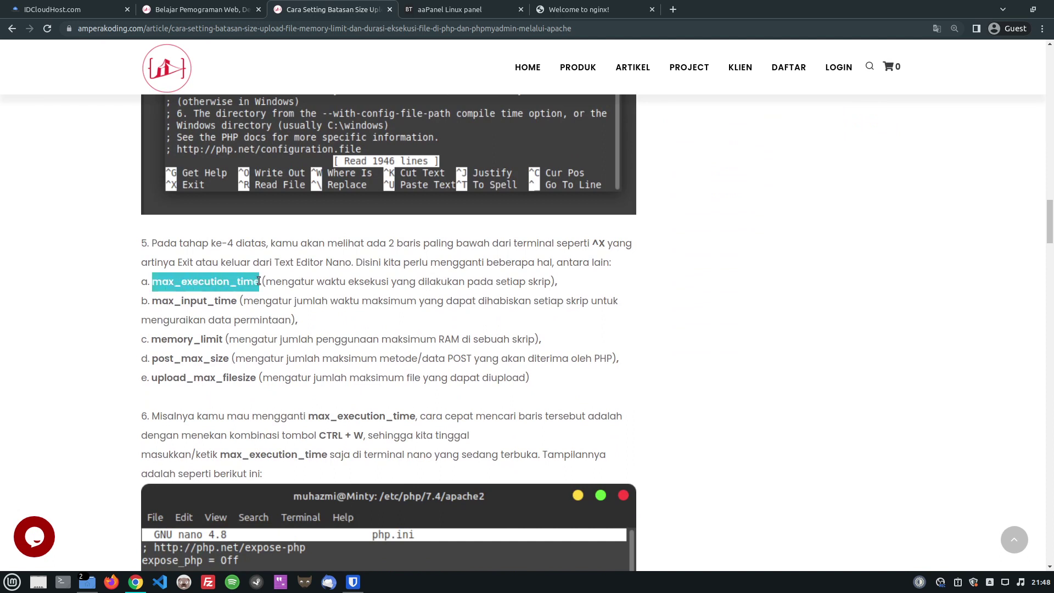
left_click(286, 277)
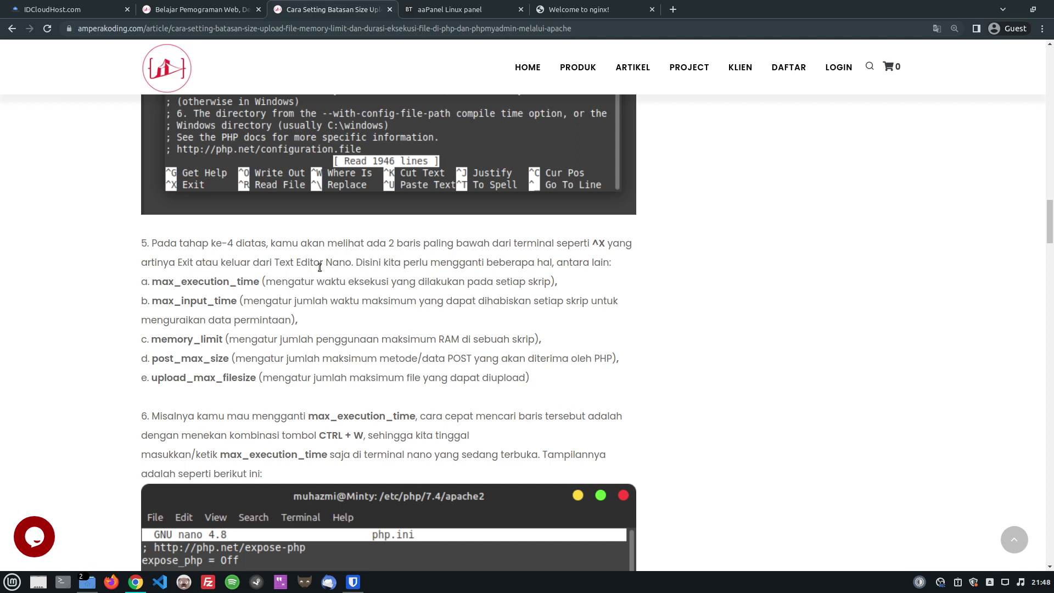
double_click(184, 302)
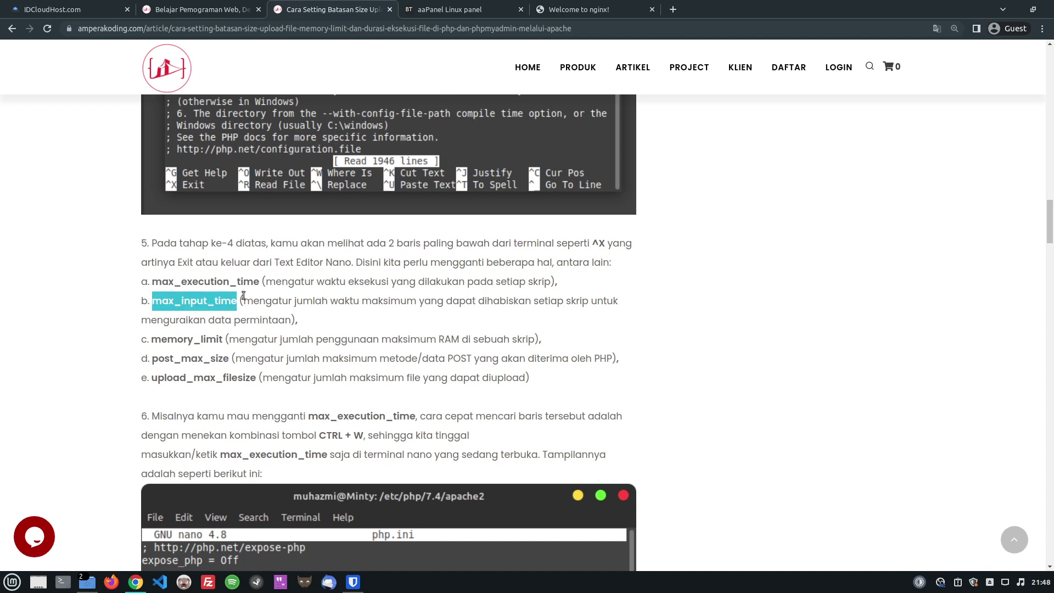
left_click(416, 317)
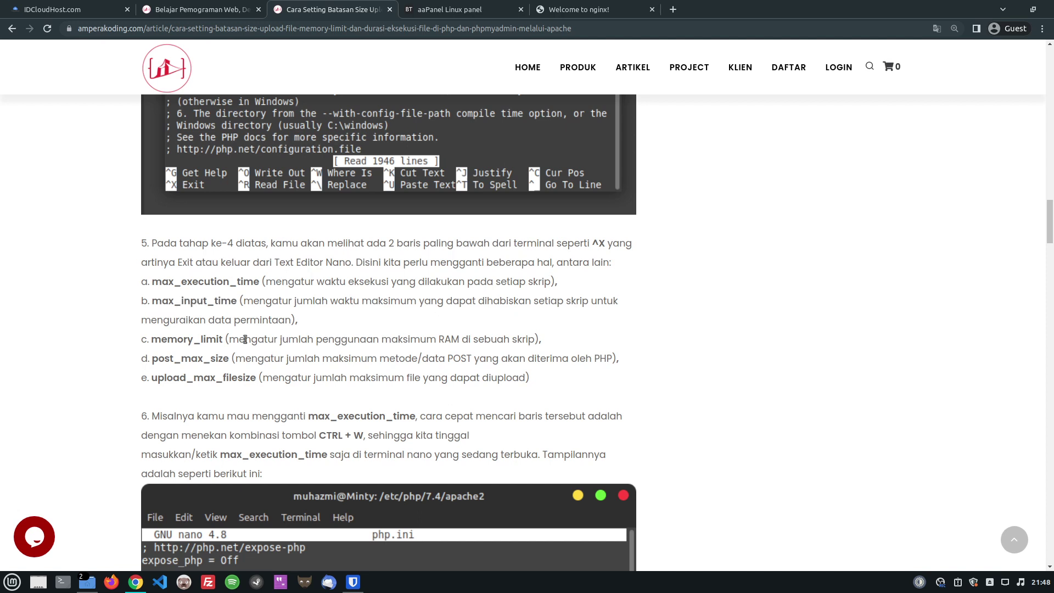
double_click(184, 340)
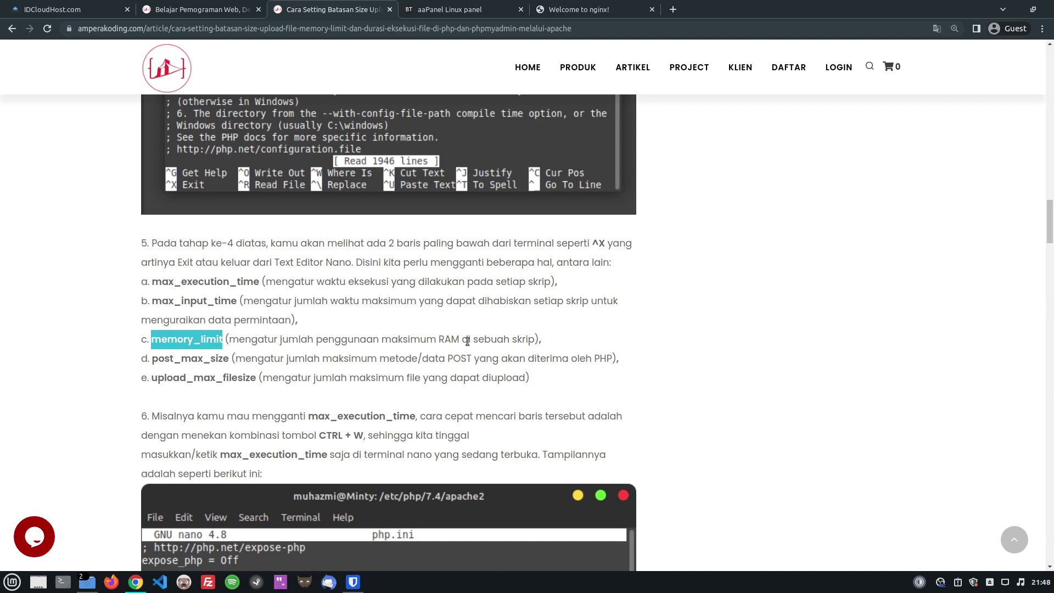
double_click(211, 360)
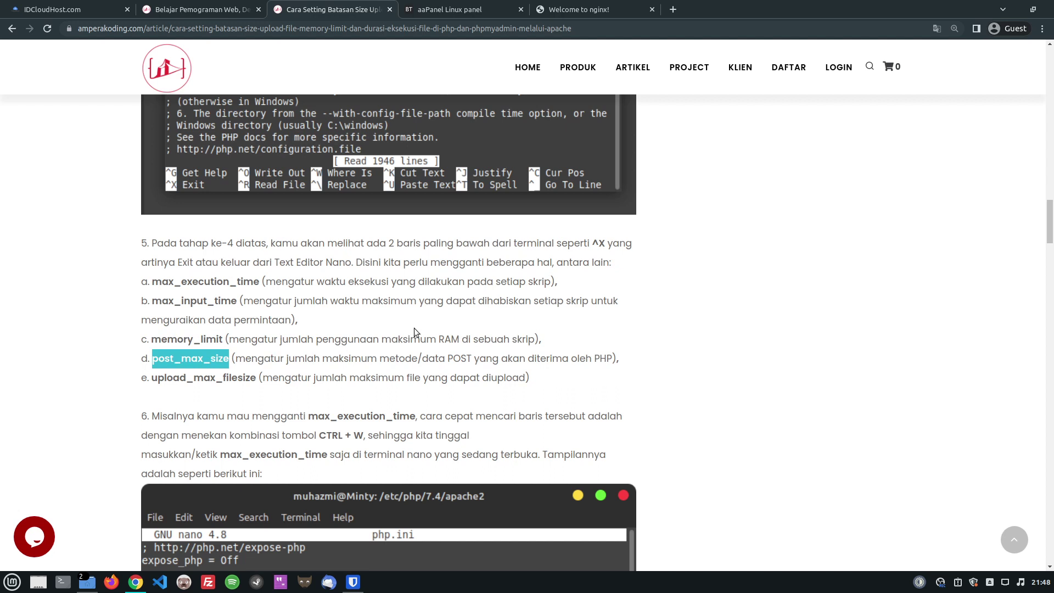
double_click(190, 380)
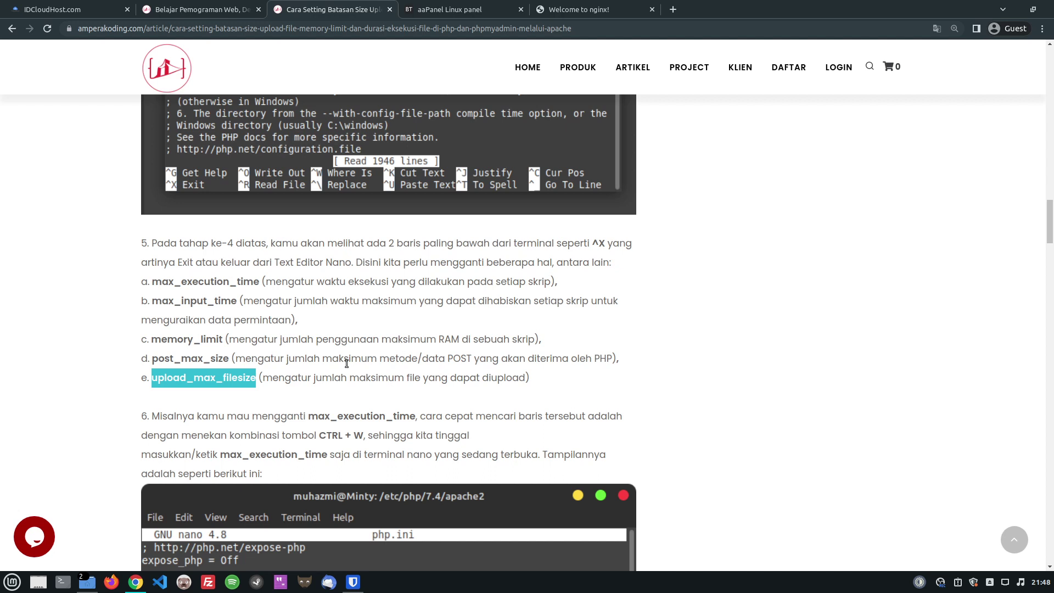
left_click(232, 372)
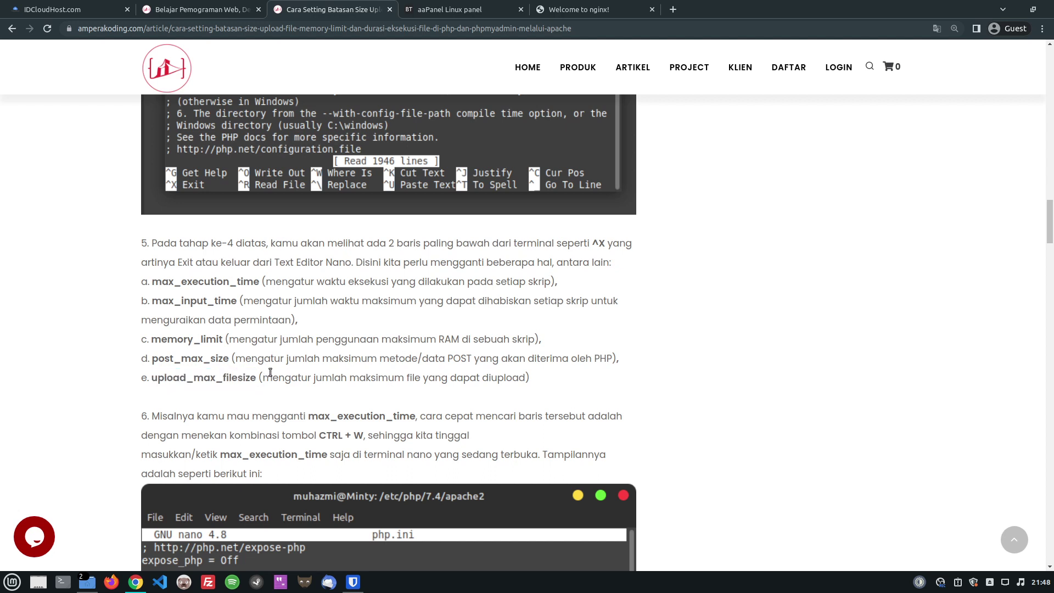
Switch to aaPanel, review the dashboard's installed software and inspect the PHP-7.4 settings through the App Store
left_click(404, 4)
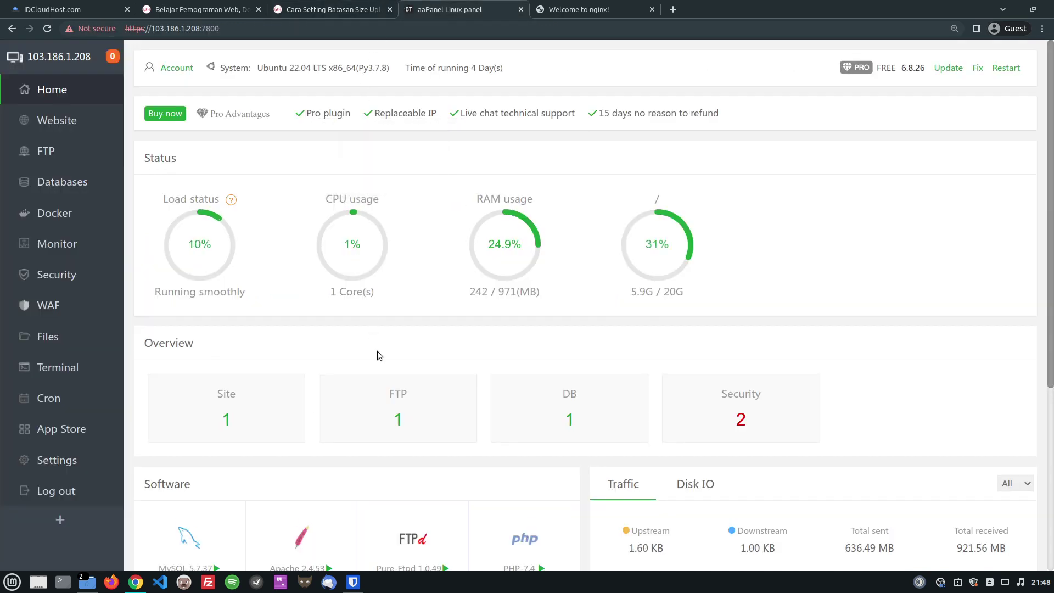
scroll(377, 352, "down", 2)
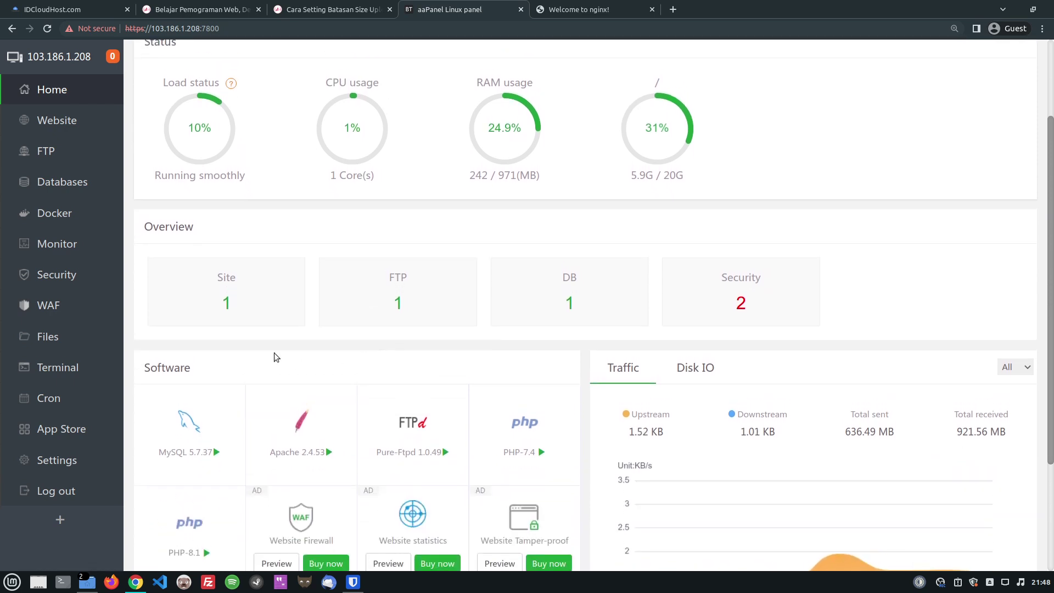
scroll(274, 358, "down", 2)
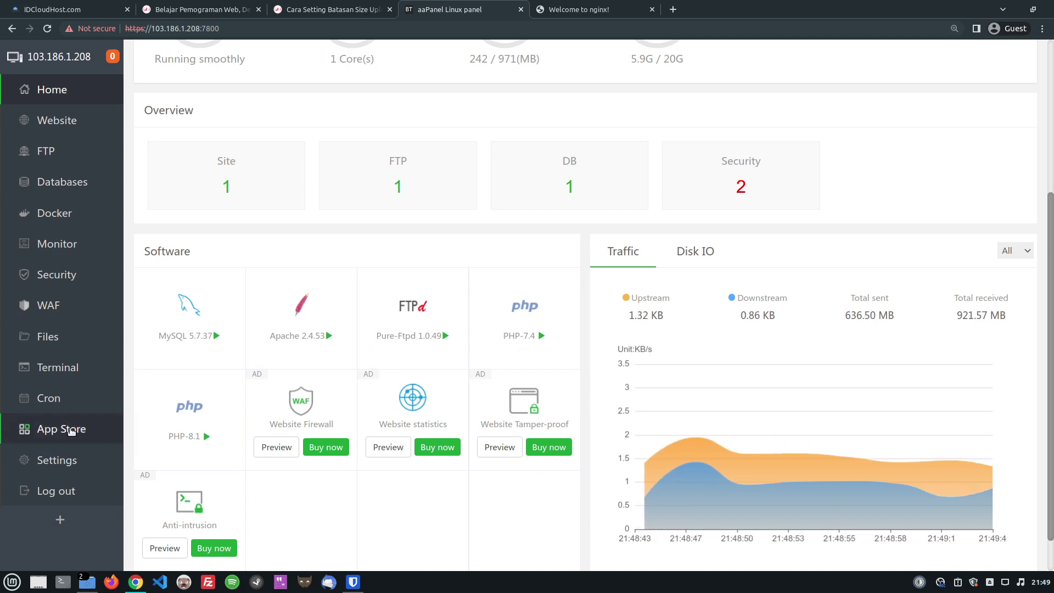
left_click(68, 429)
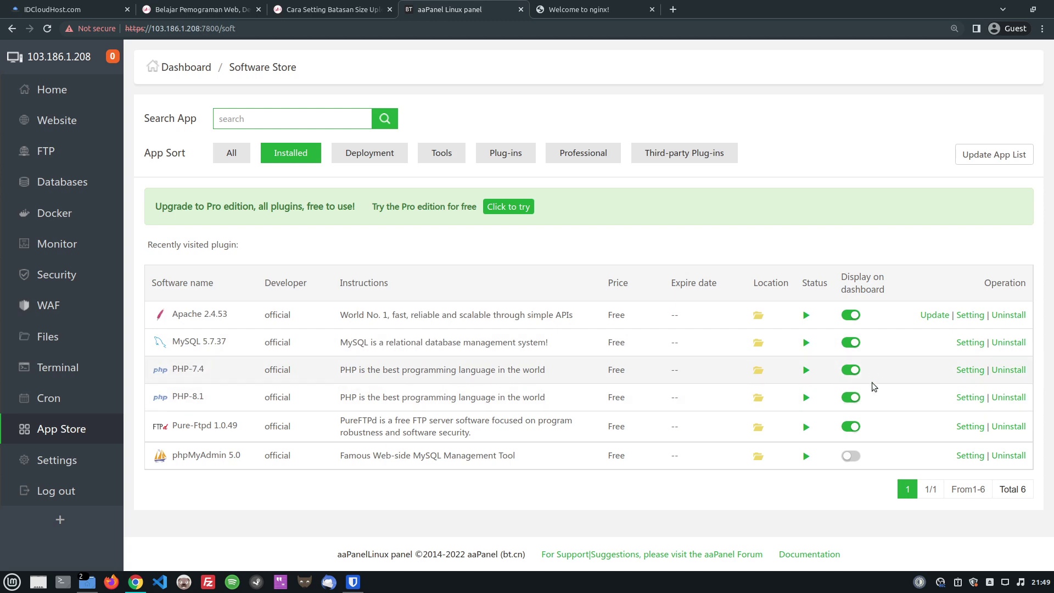
left_click(970, 370)
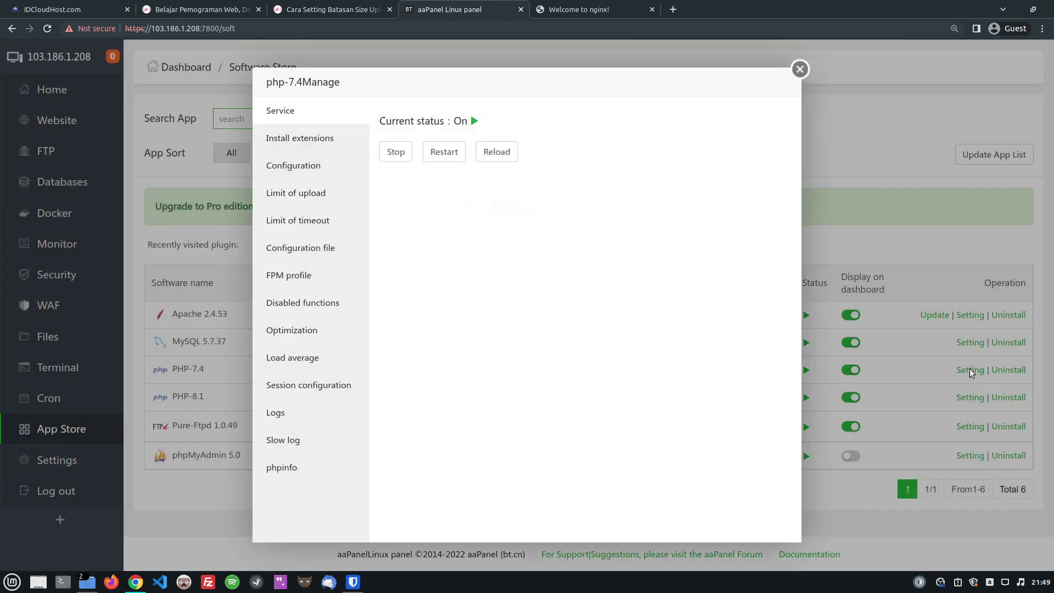
left_click(799, 68)
Return to the aaPanel home dashboard and open the management settings for PHP-7.4 from its software overview
left_click(88, 97)
scroll(324, 416, "down", 10)
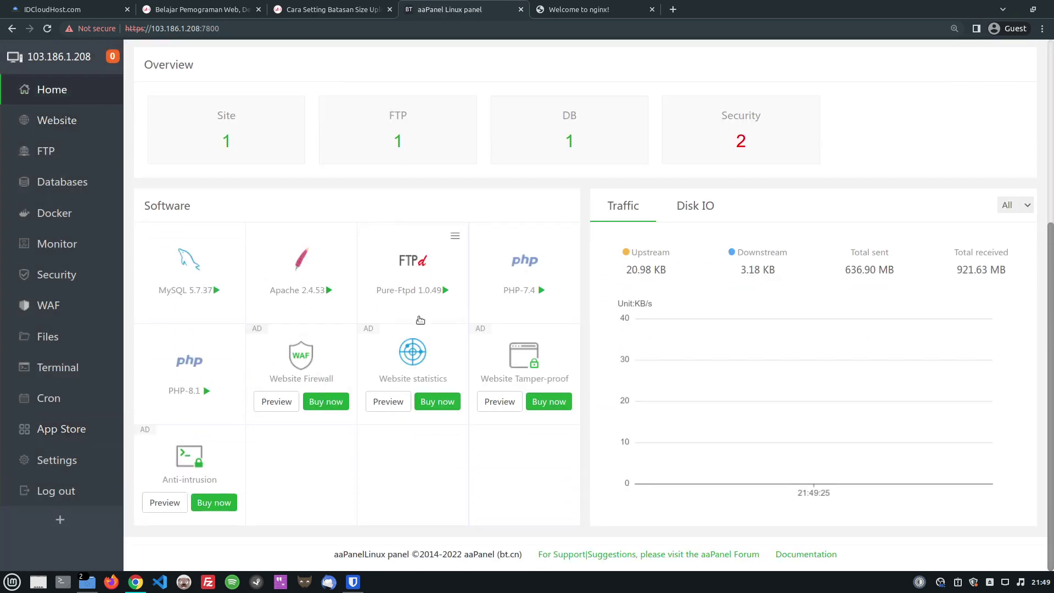
left_click(518, 265)
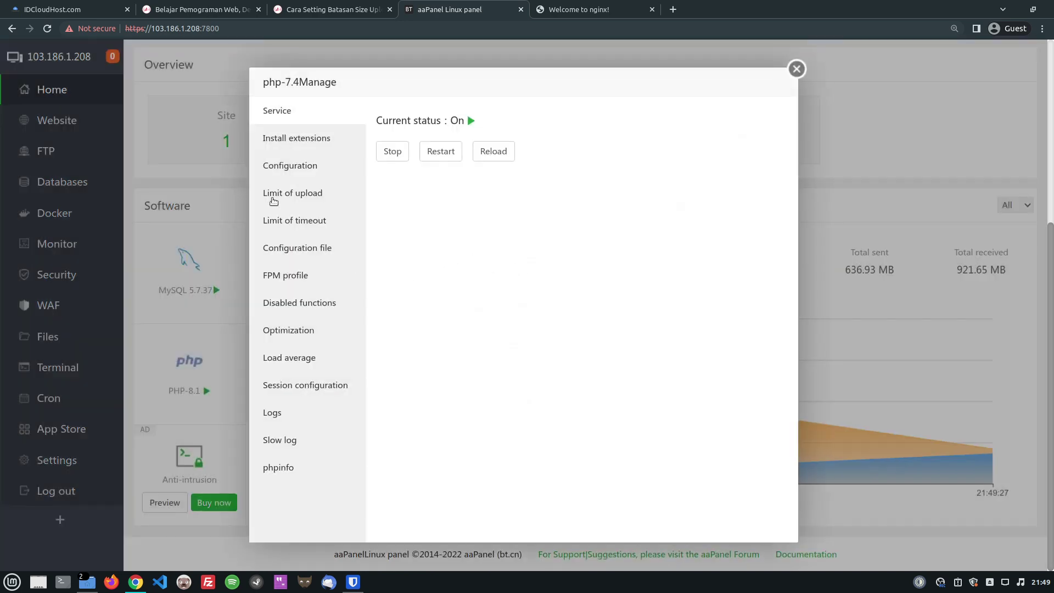
Browse the extensions available for PHP-7.4 and install imagemagick
left_click(291, 138)
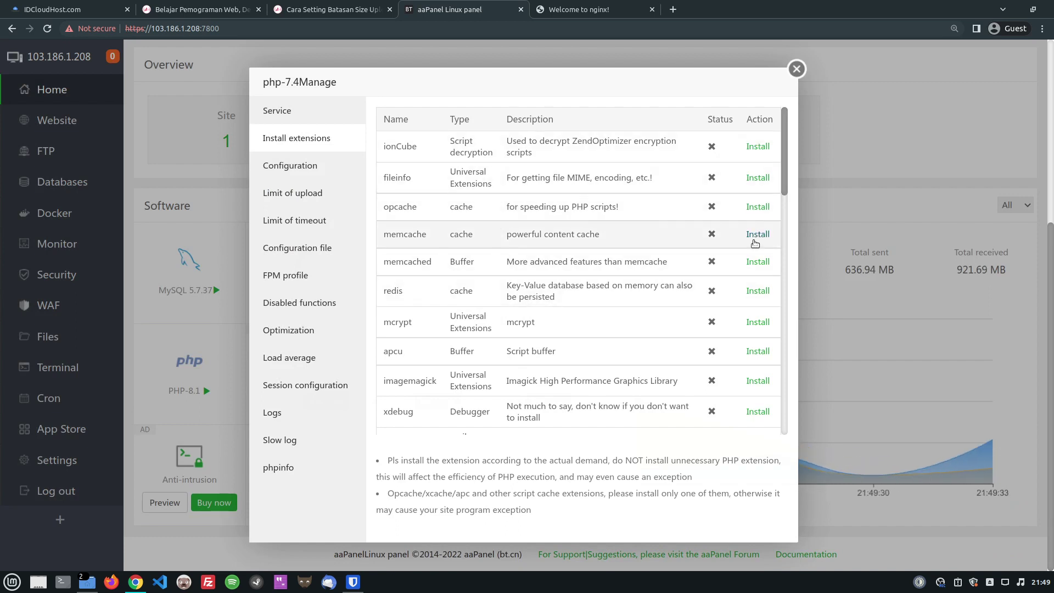
scroll(756, 396, "down", 2)
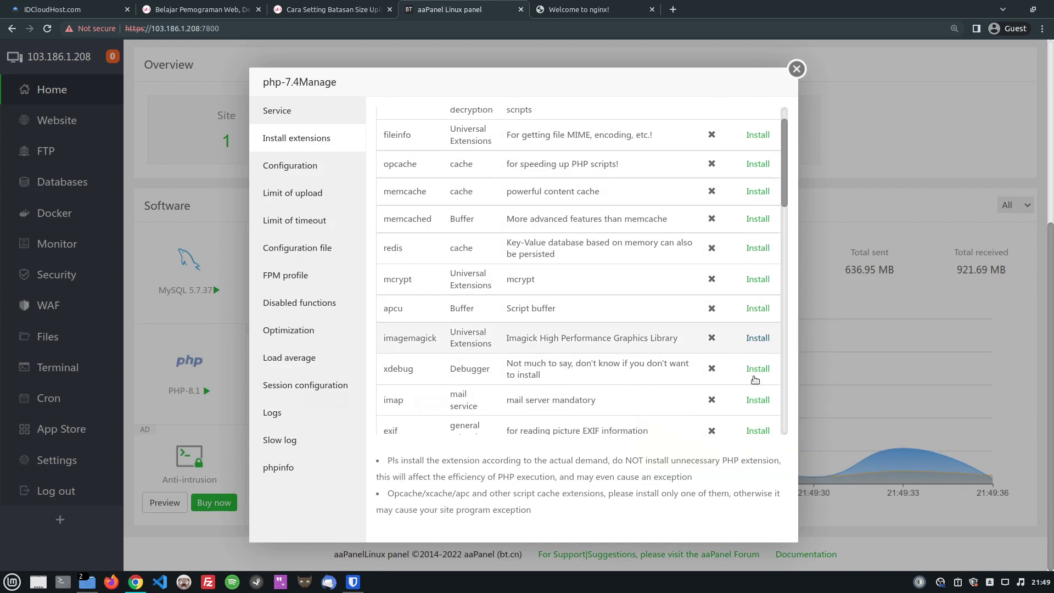
scroll(564, 331, "up", 2)
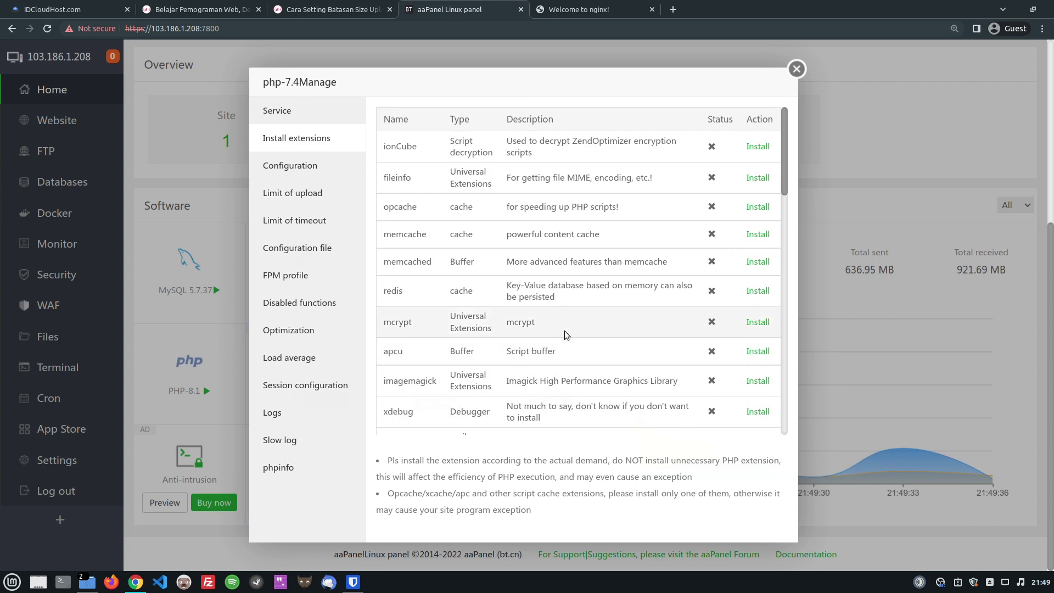
double_click(400, 382)
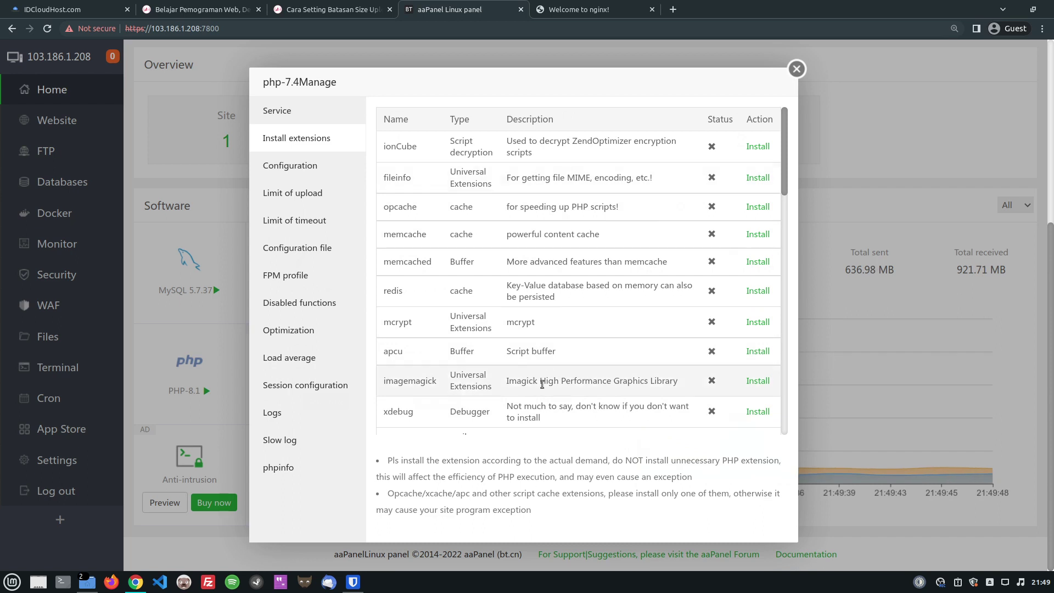
left_click_drag(506, 381, 631, 381)
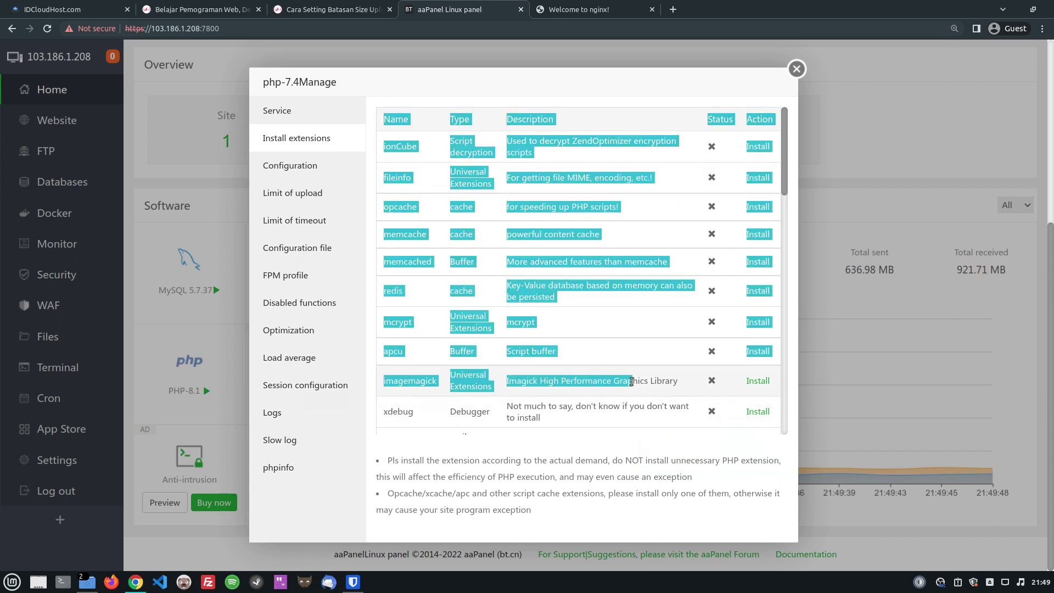
left_click(656, 384)
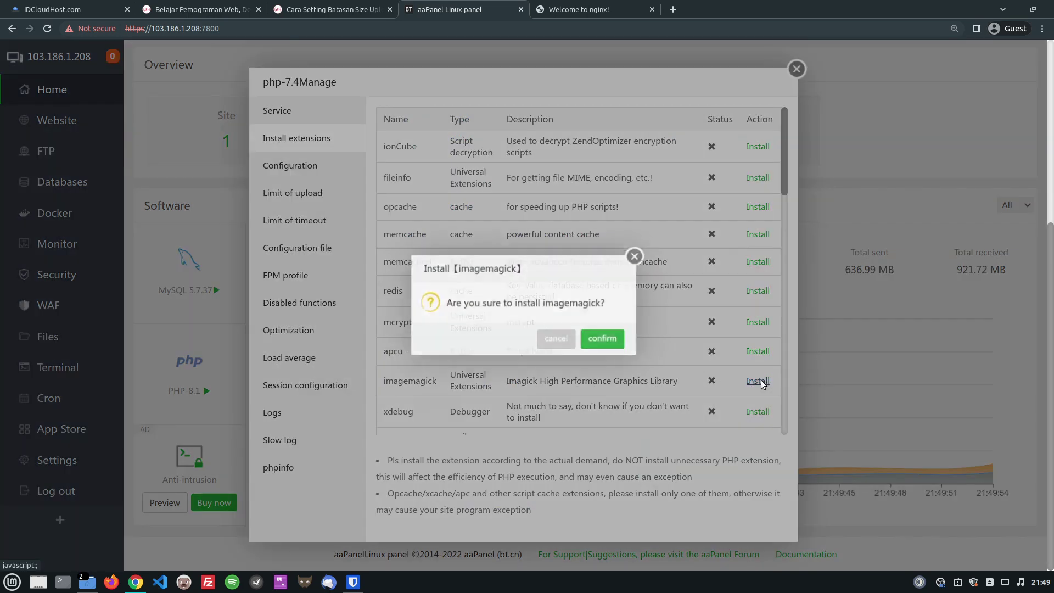
left_click(758, 380)
left_click(616, 343)
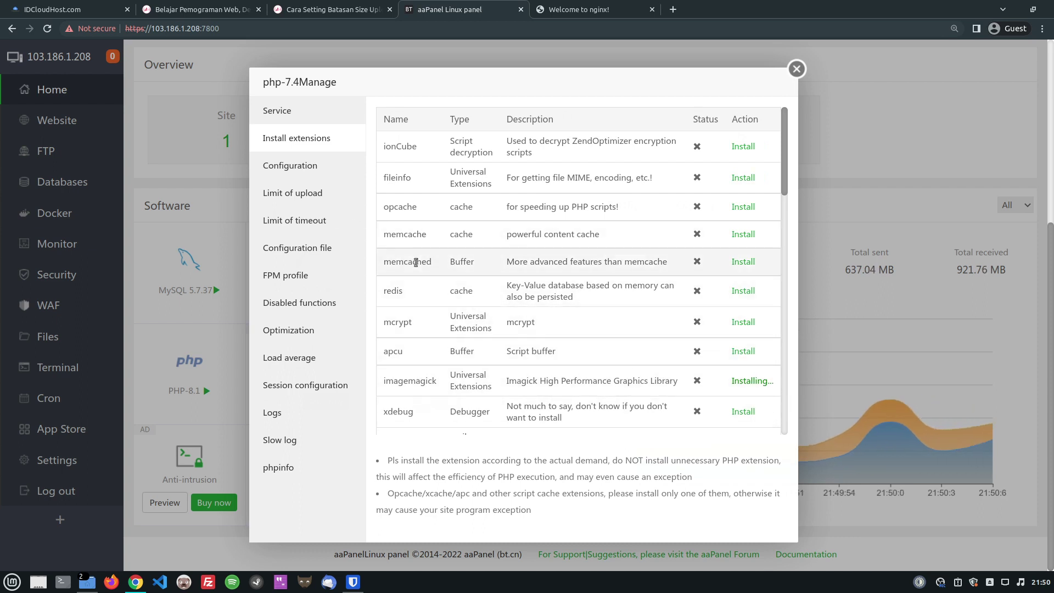
Examine max_execution_time, max_input_time, memory_limit and post_max_size in the PHP-7.4 configuration
left_click(303, 168)
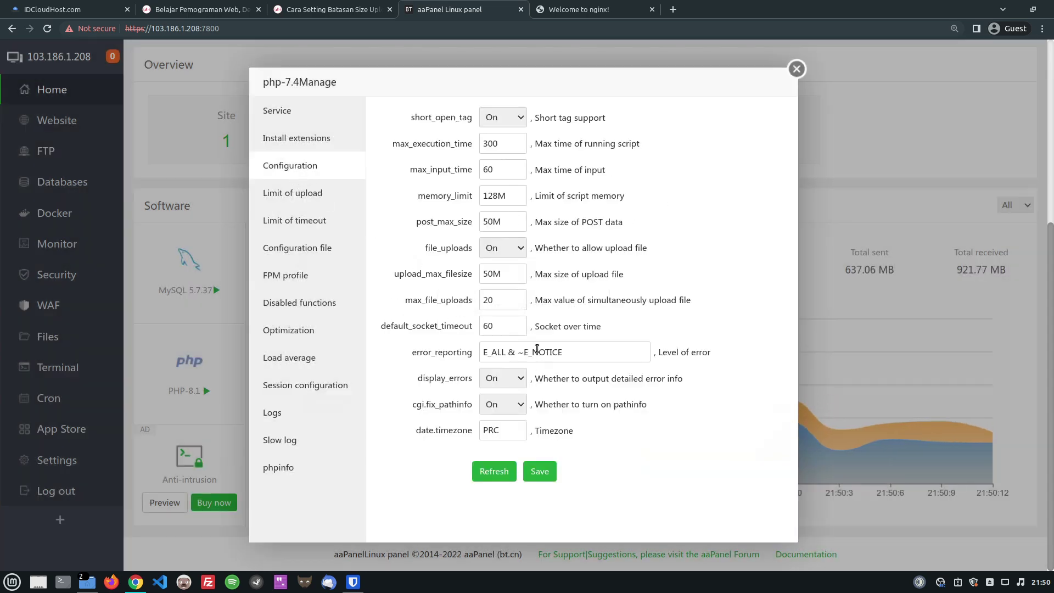
double_click(414, 146)
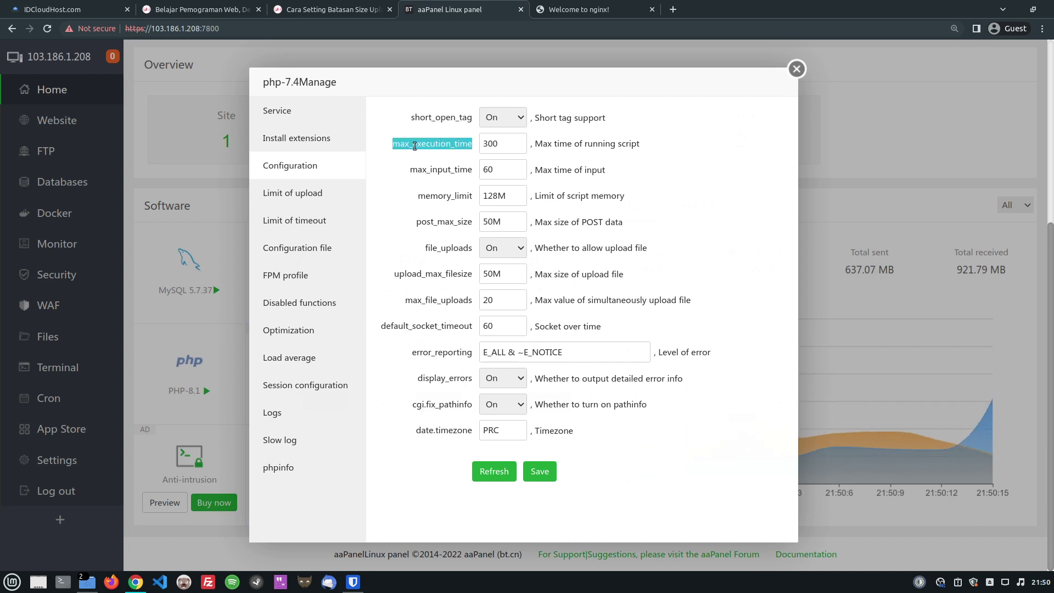
double_click(429, 169)
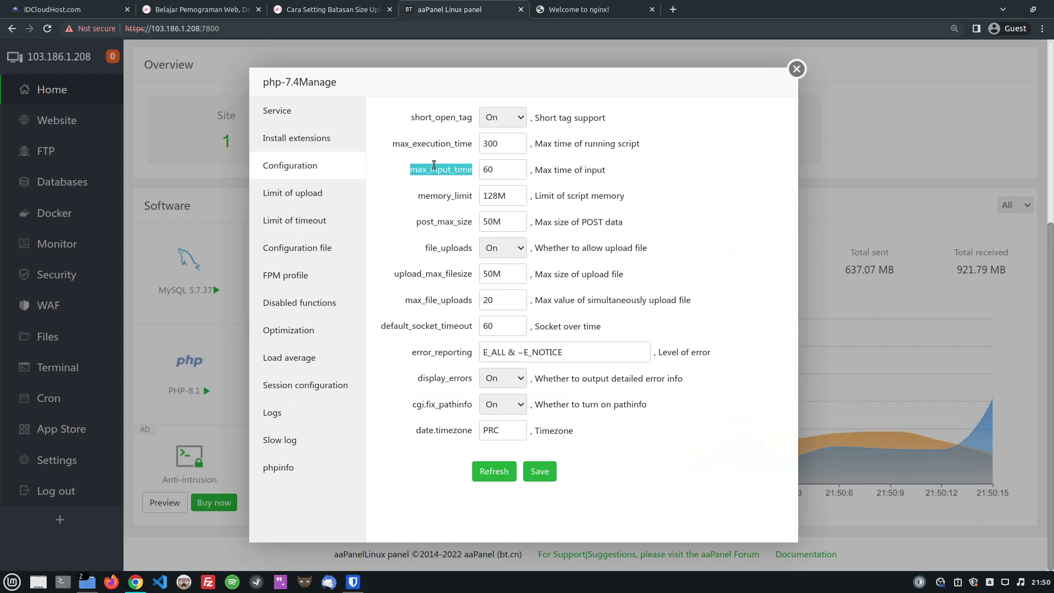
double_click(450, 193)
double_click(442, 222)
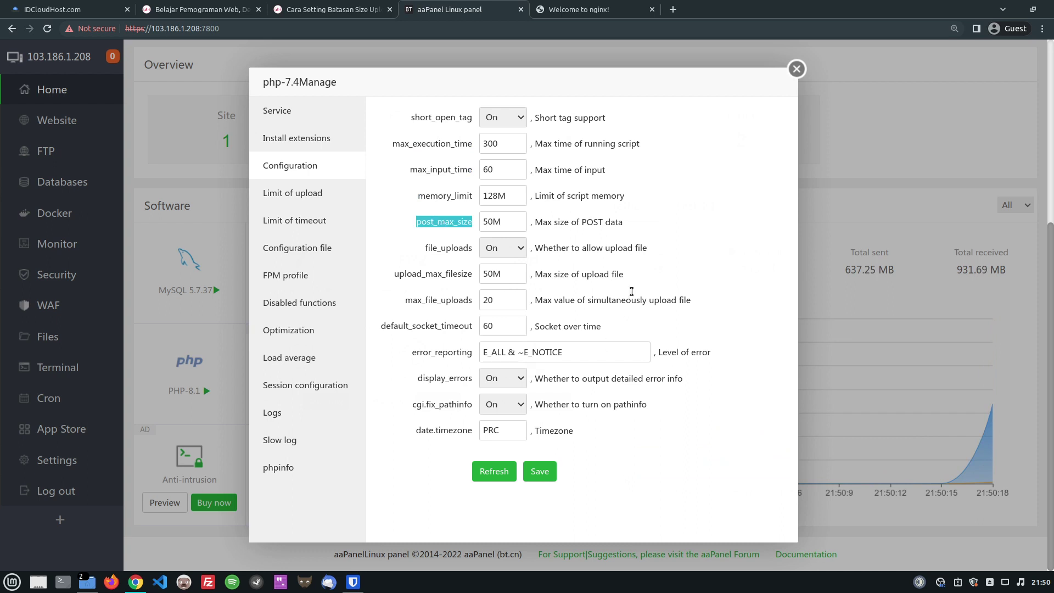
left_click(417, 213)
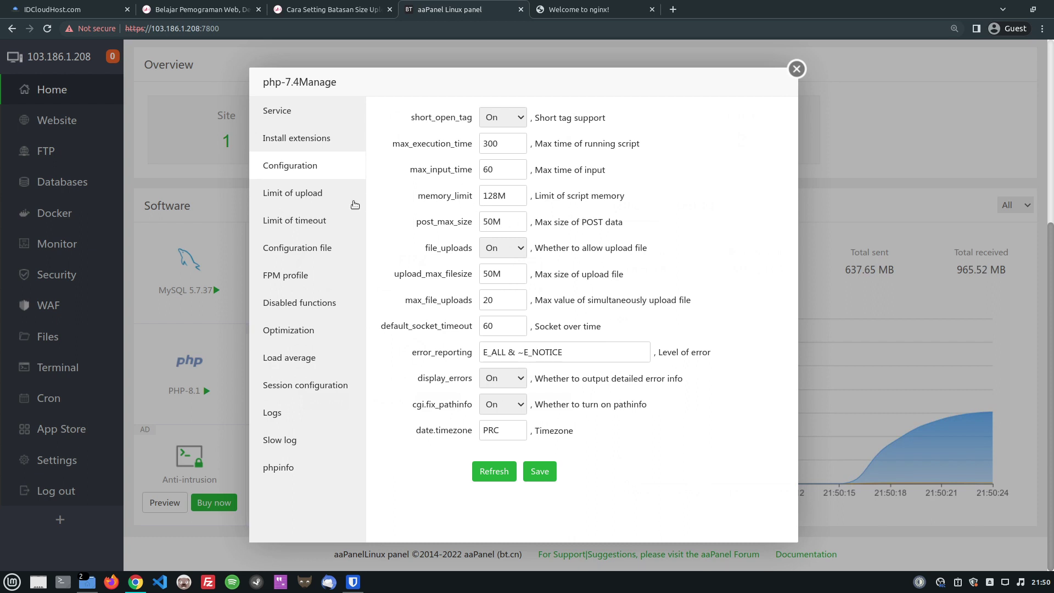
Set the PHP-7.4 upload limit to 500 MB and save it
left_click(320, 196)
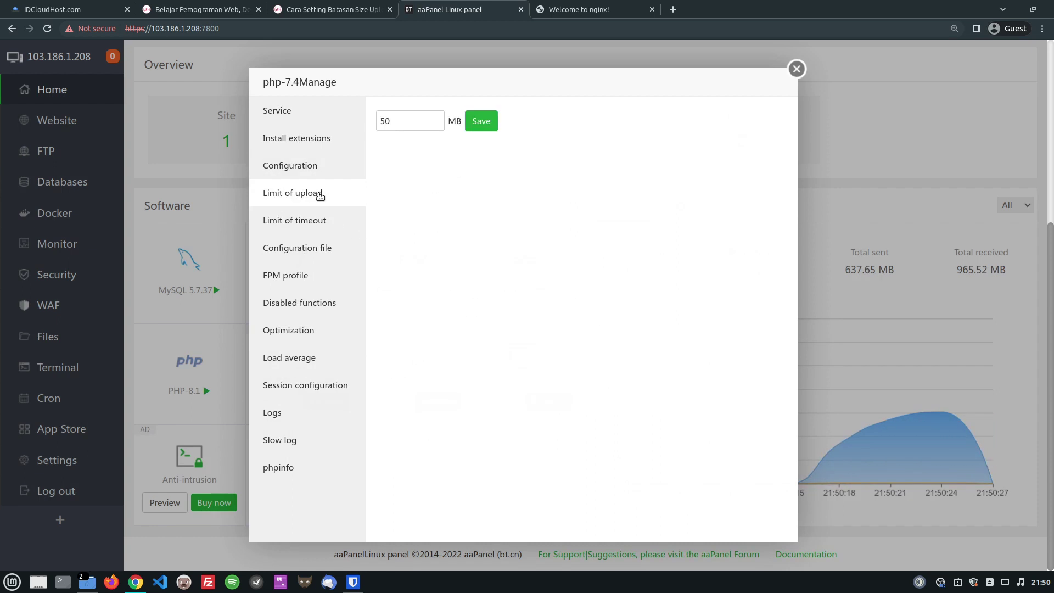
left_click(406, 118)
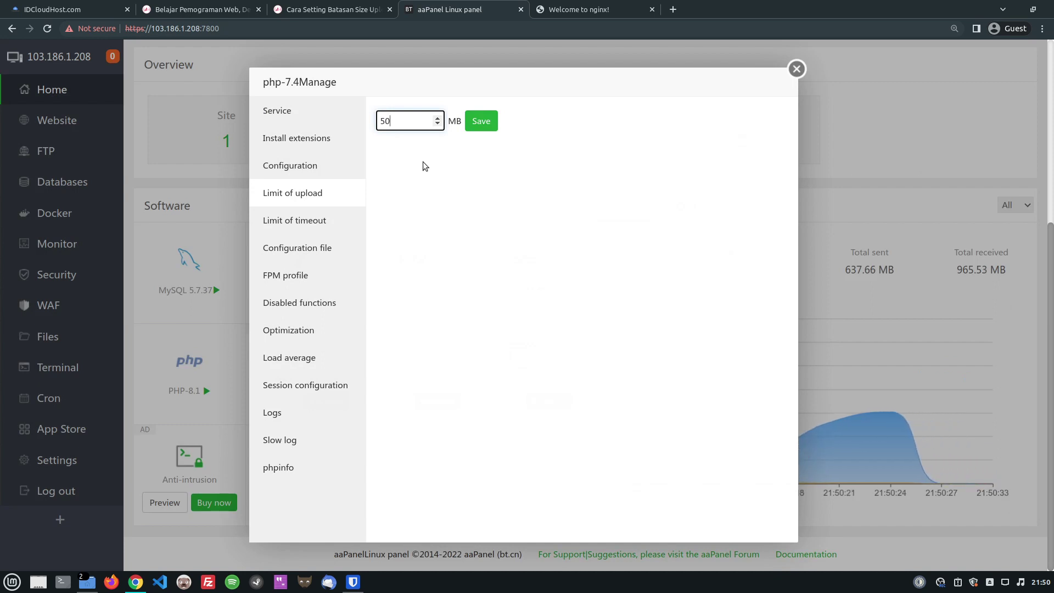
type("0")
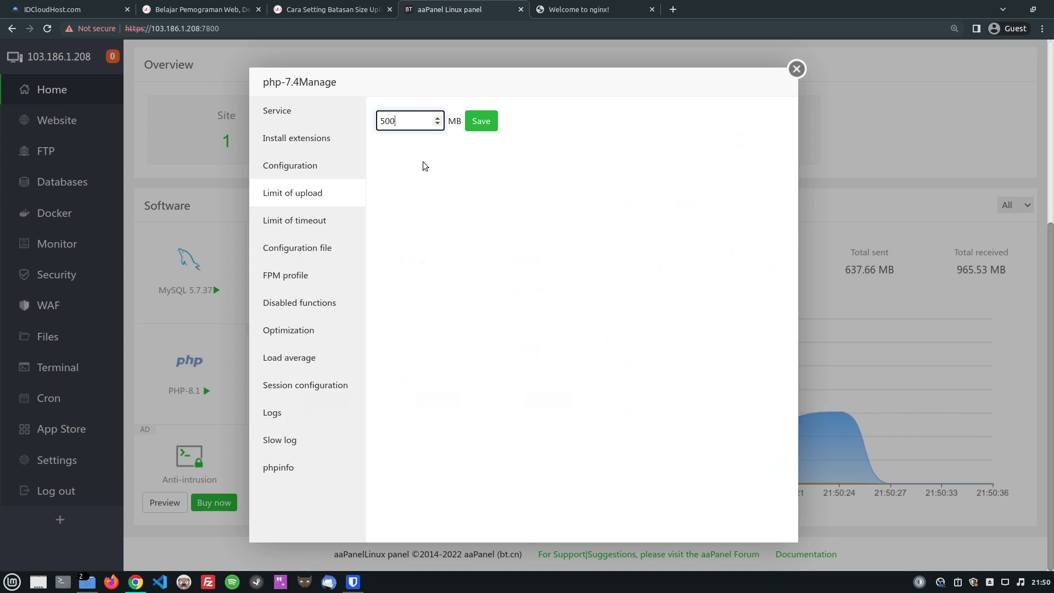
left_click(482, 121)
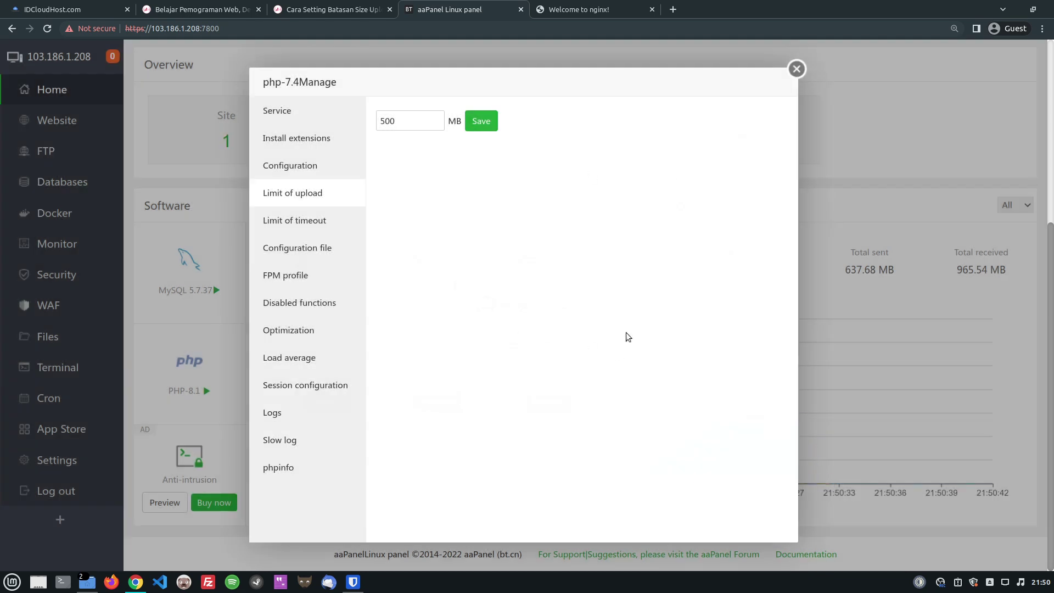
Check the PHP-7.4 timeout limit and look through its php.ini configuration file
left_click(305, 220)
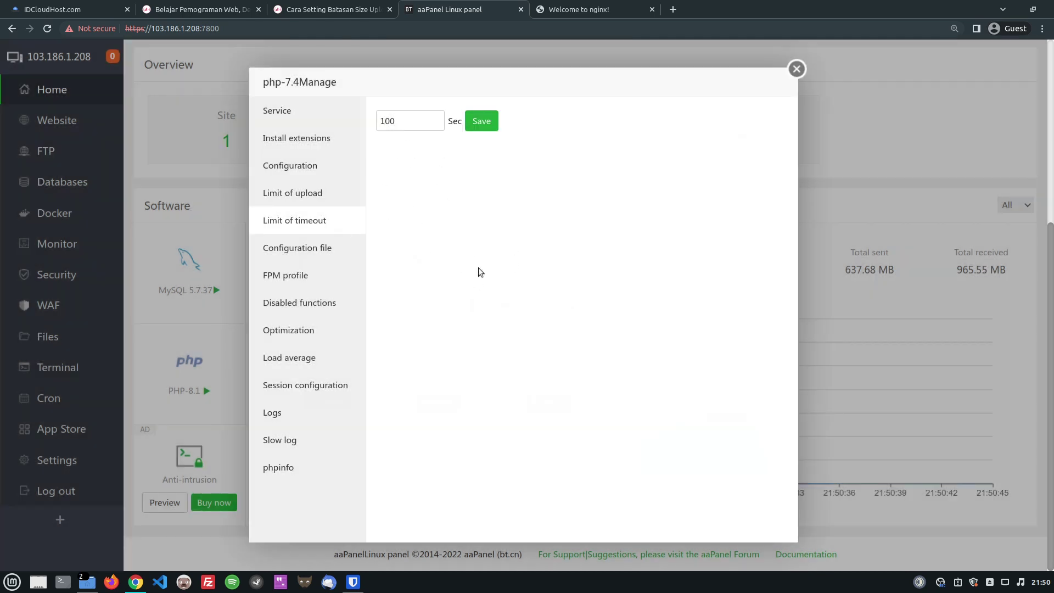
left_click(311, 248)
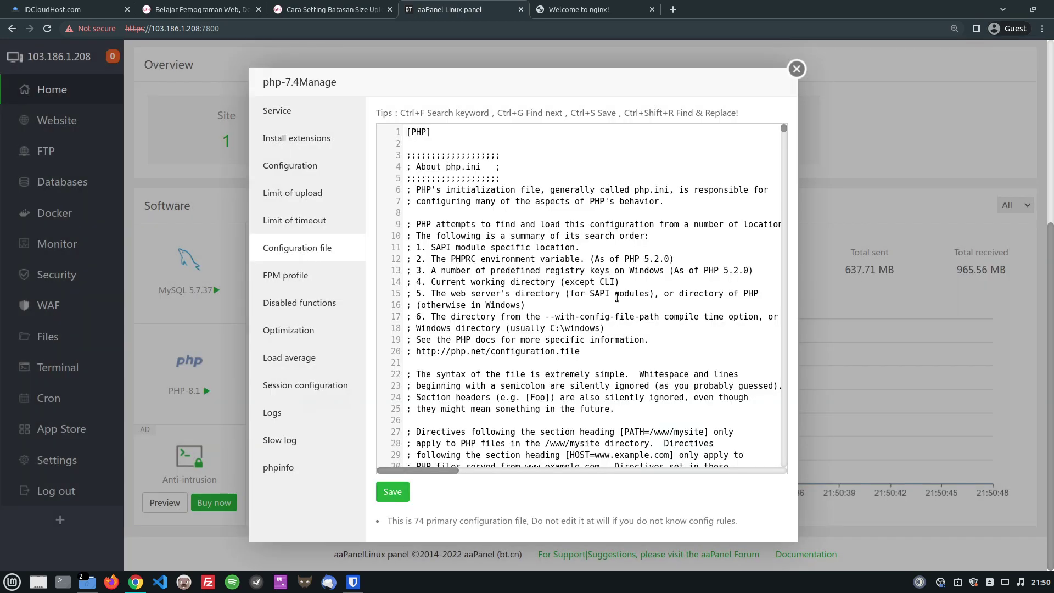
scroll(633, 326, "down", 15)
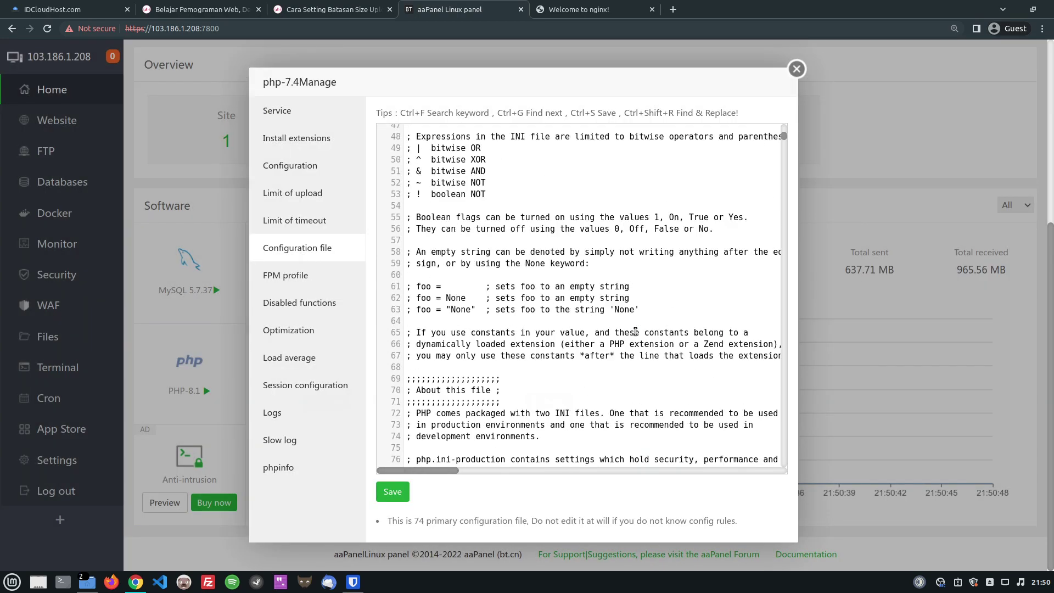
scroll(635, 331, "down", 20)
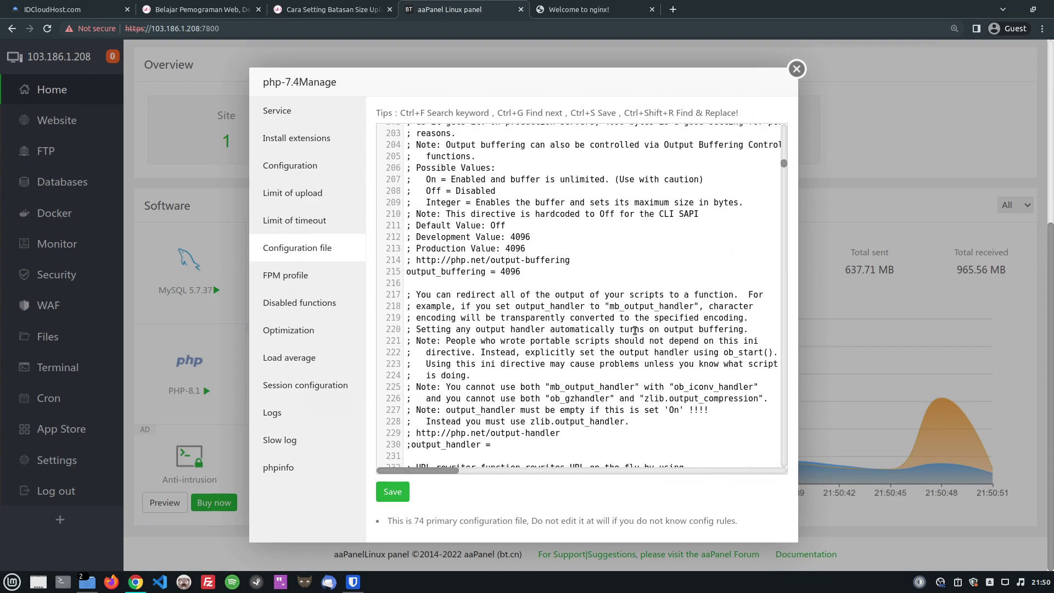
scroll(635, 330, "up", 20)
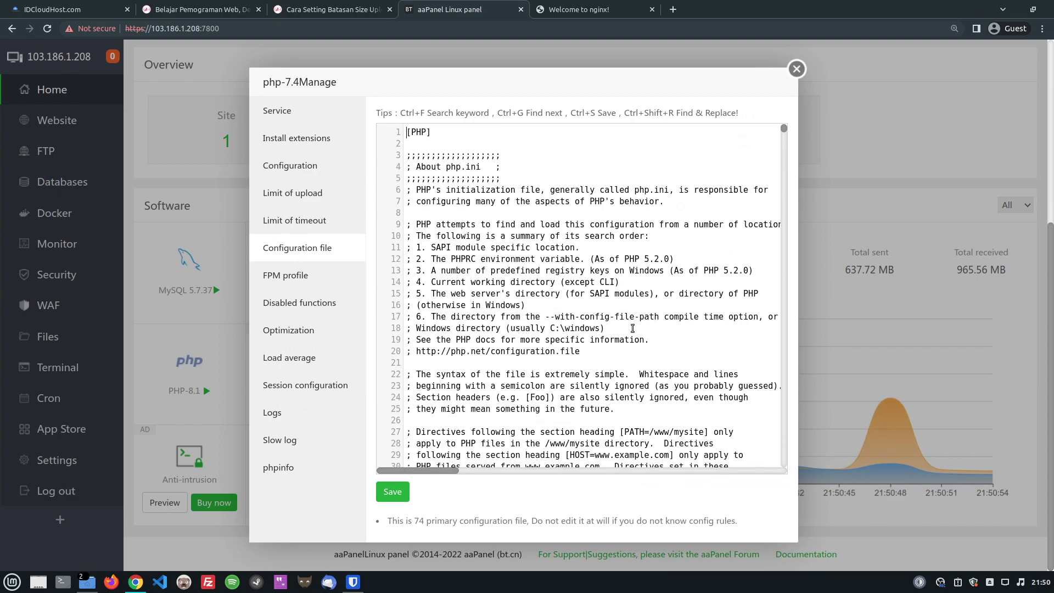
In the PHP-7.4 configuration, set max_input_time to 600 and memory_limit to 512M
left_click(301, 163)
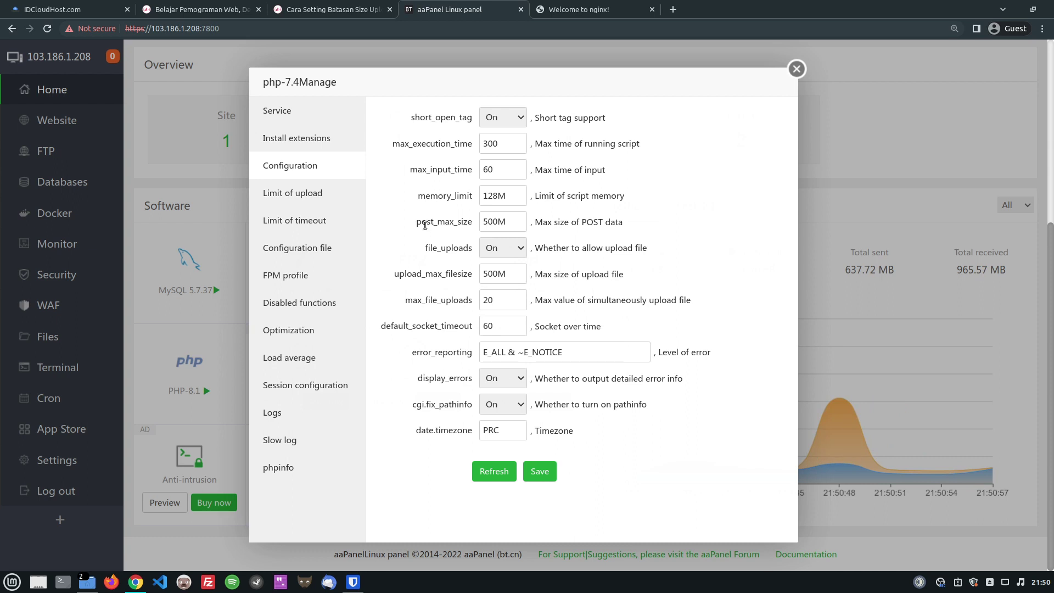
left_click_drag(396, 144, 473, 144)
left_click(483, 143)
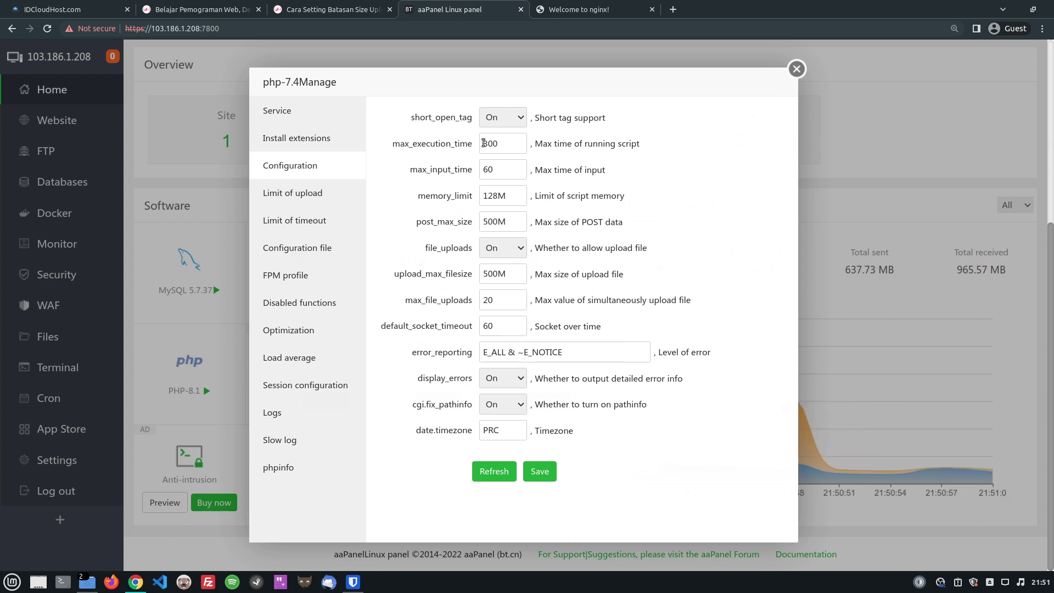
left_click(499, 143)
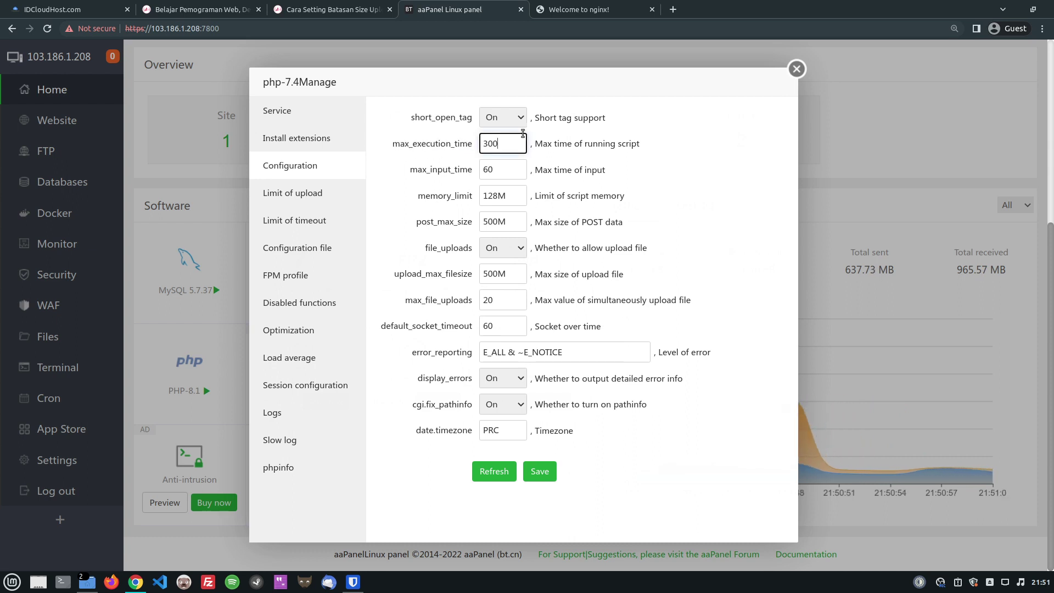
left_click_drag(418, 169, 465, 194)
left_click(510, 168)
type("0")
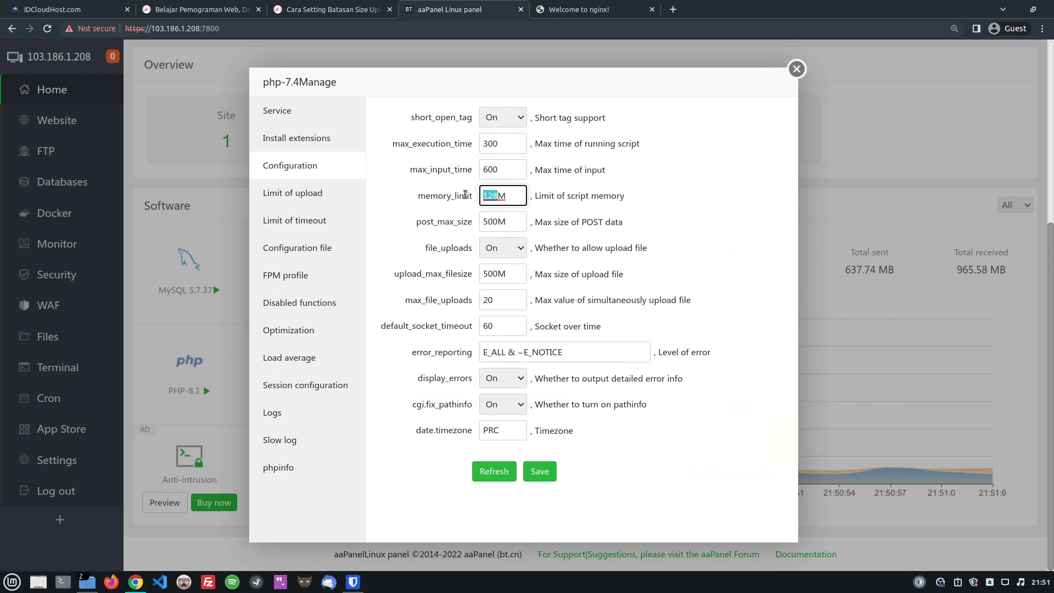
type("512")
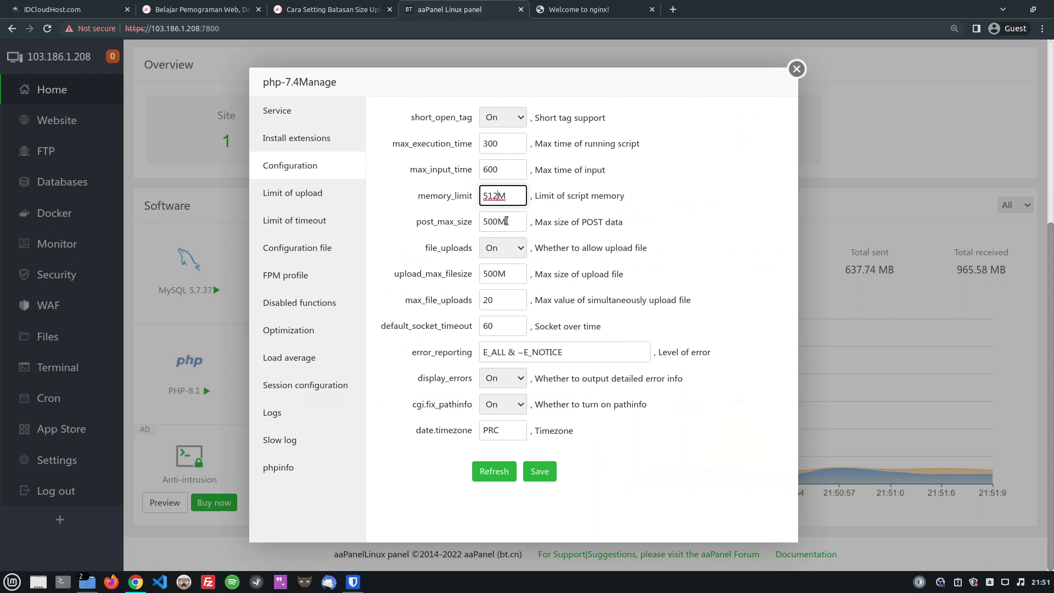
Set date.timezone to UTC in the PHP-7.4 configuration, save the configuration and close the PHP-7.4 settings
left_click(504, 274)
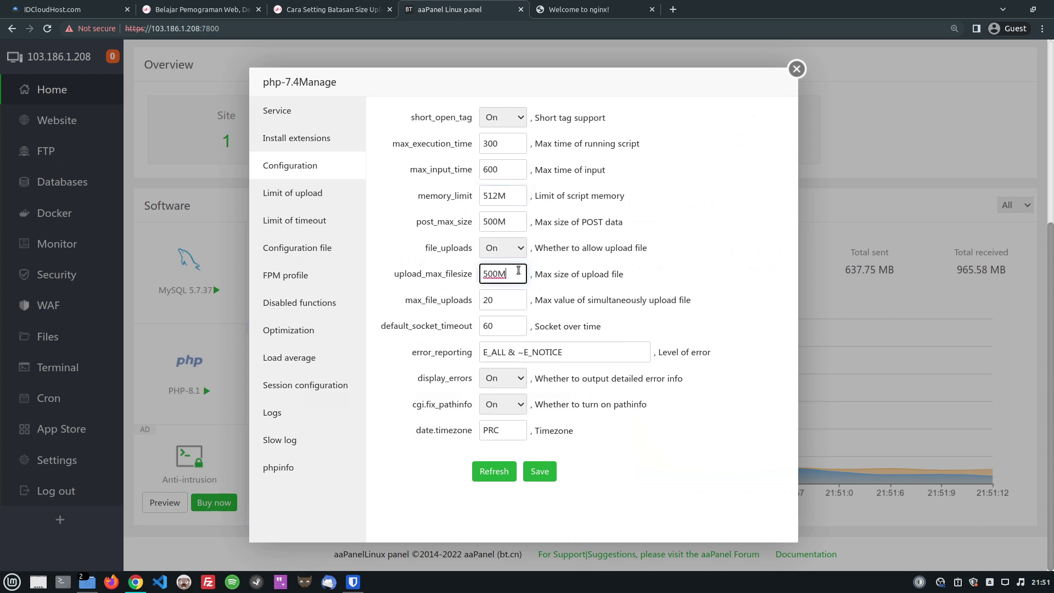
left_click_drag(407, 304, 482, 301)
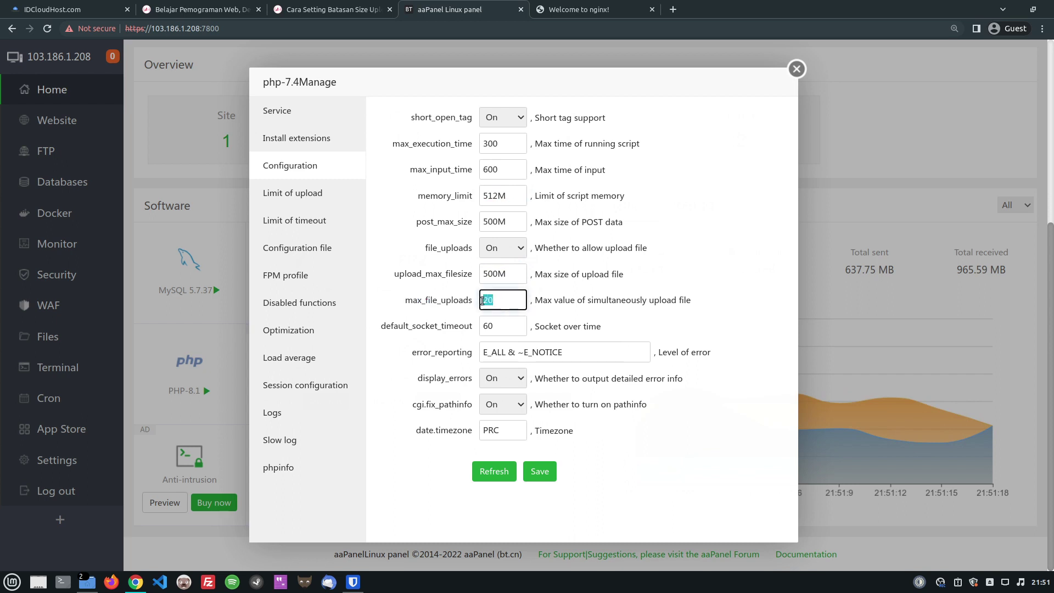
left_click(504, 301)
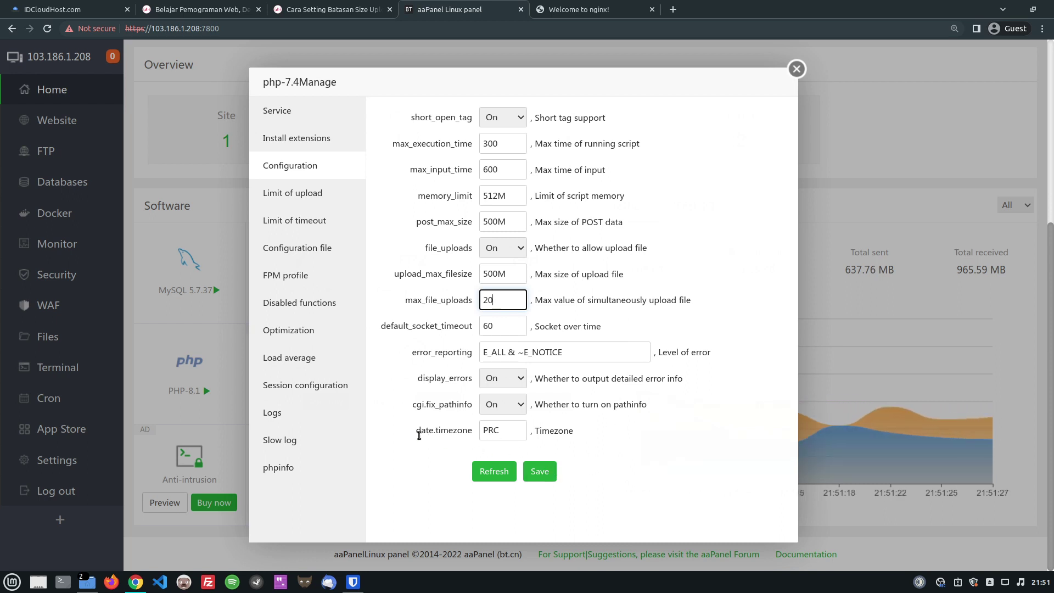
left_click_drag(413, 433, 461, 429)
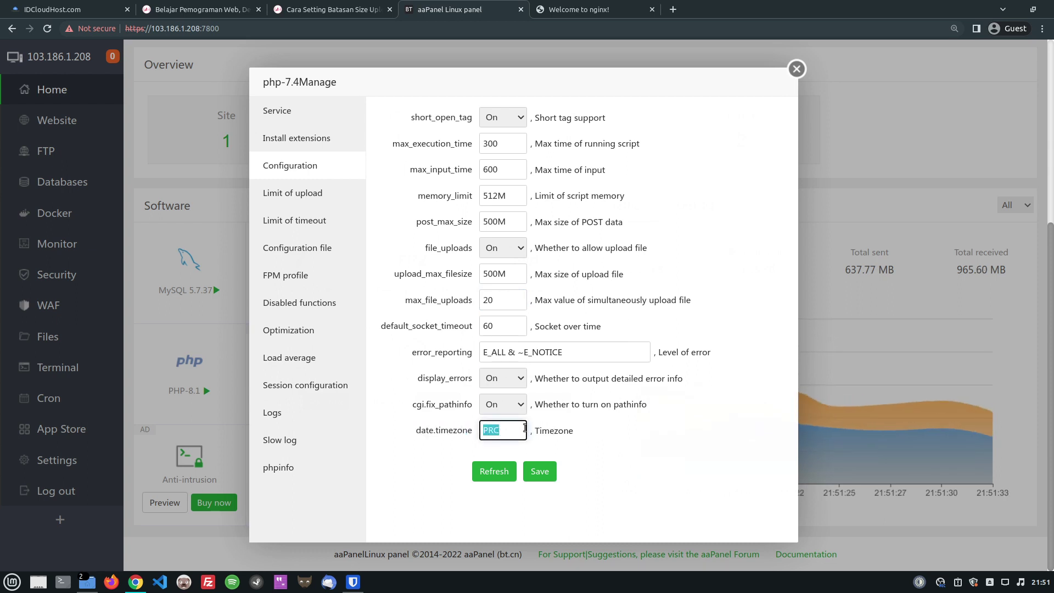
type("UTC")
left_click(555, 470)
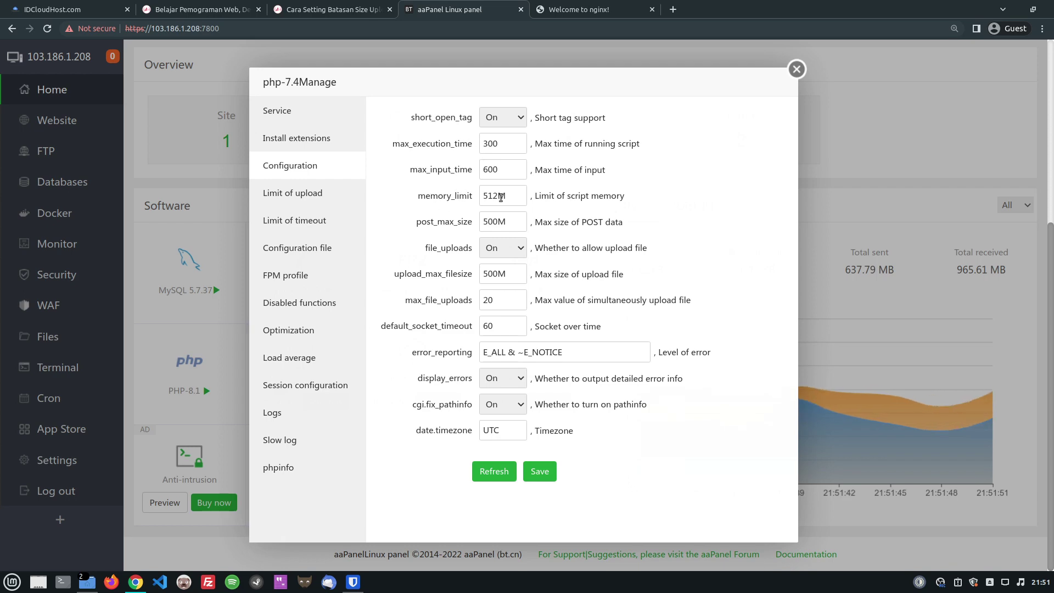
left_click(796, 69)
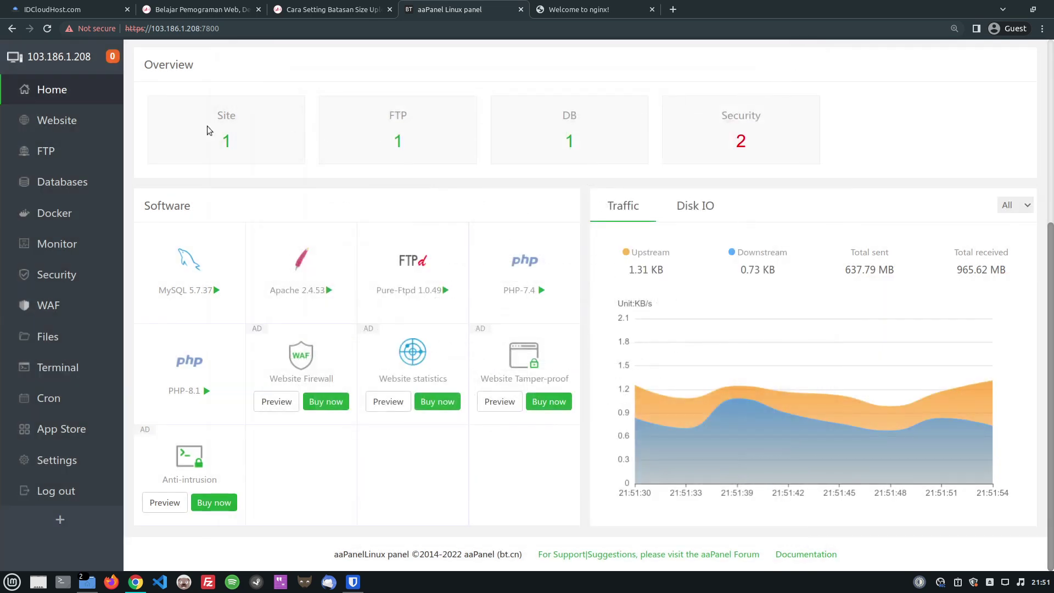
Check the PHP version options in the website's configuration, then close it without switching versions
left_click(83, 123)
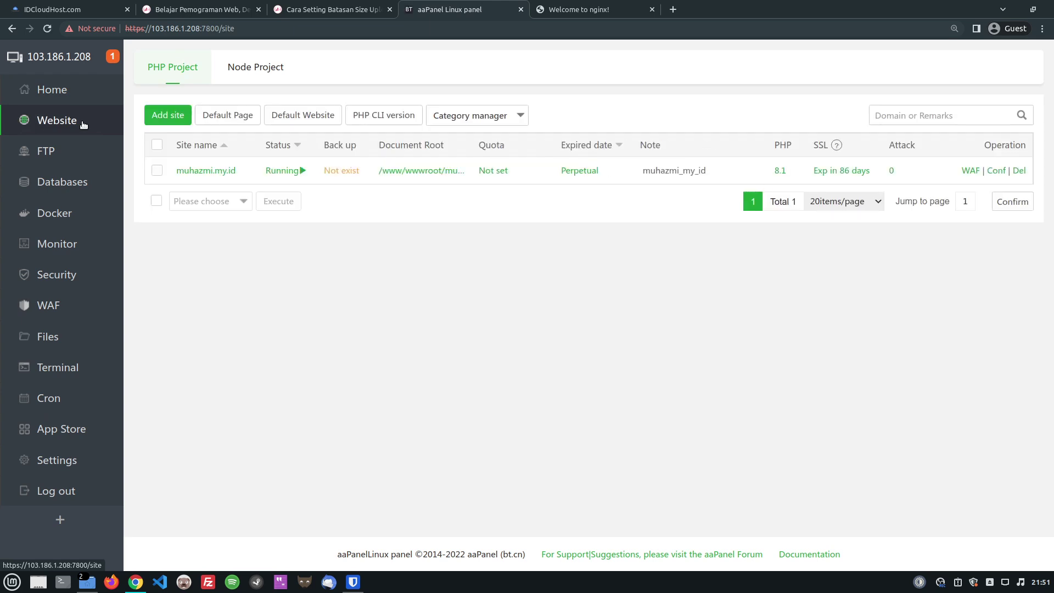
left_click(994, 171)
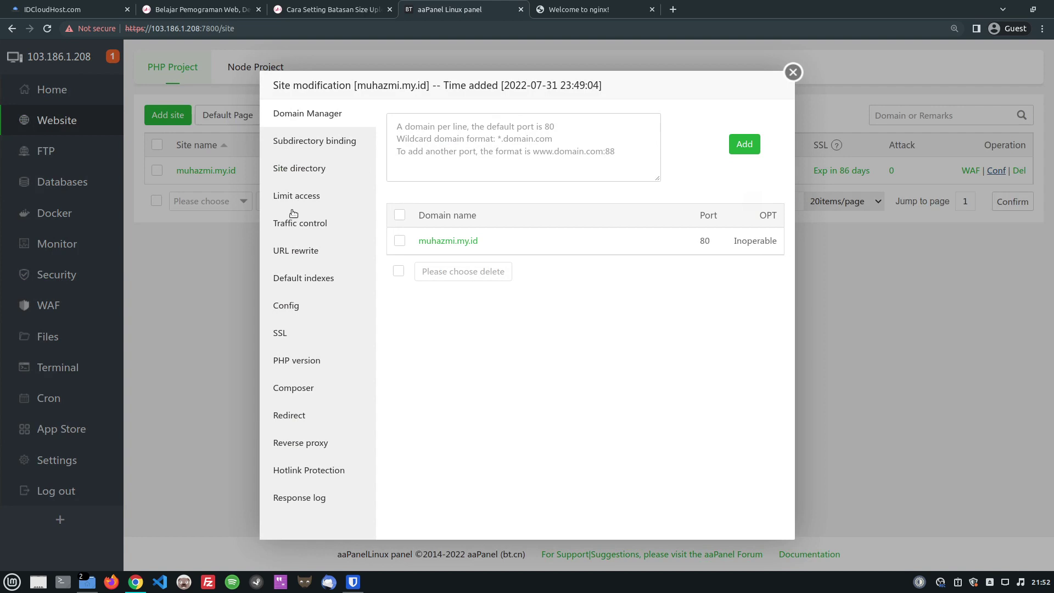
left_click(315, 357)
left_click(482, 132)
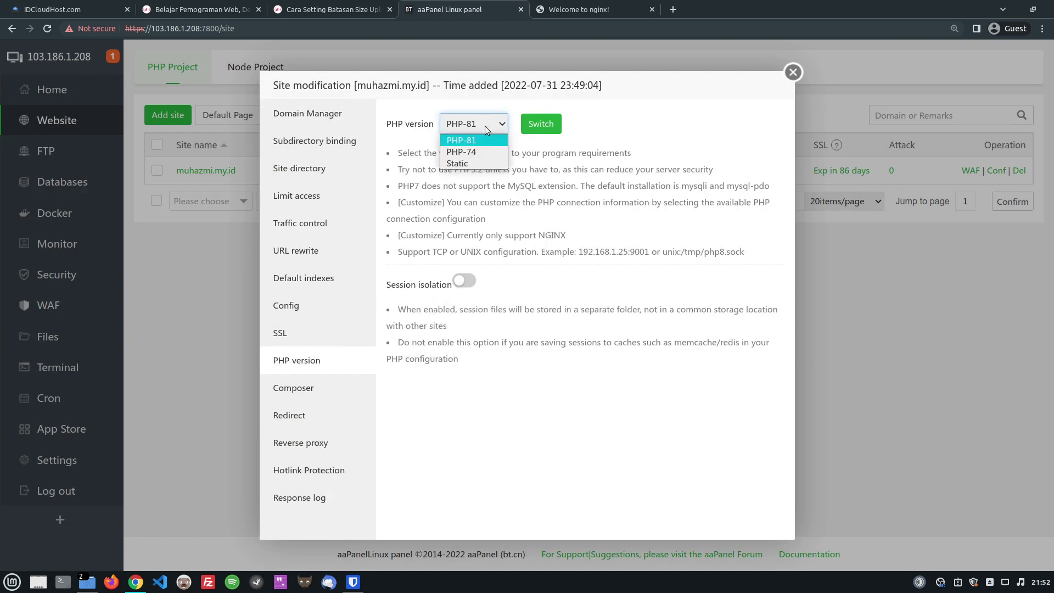
left_click(485, 126)
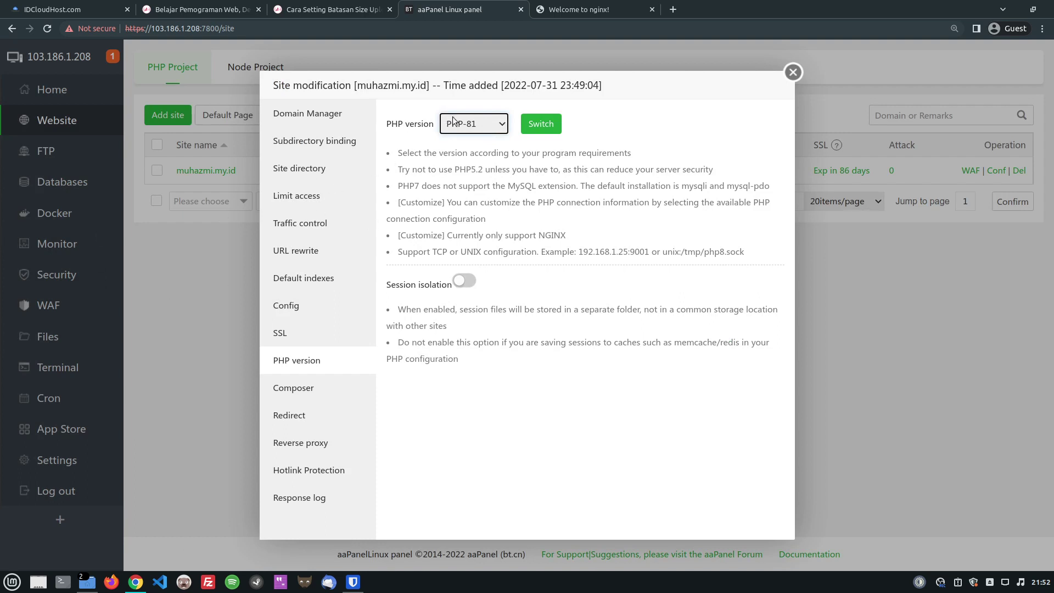
left_click(471, 126)
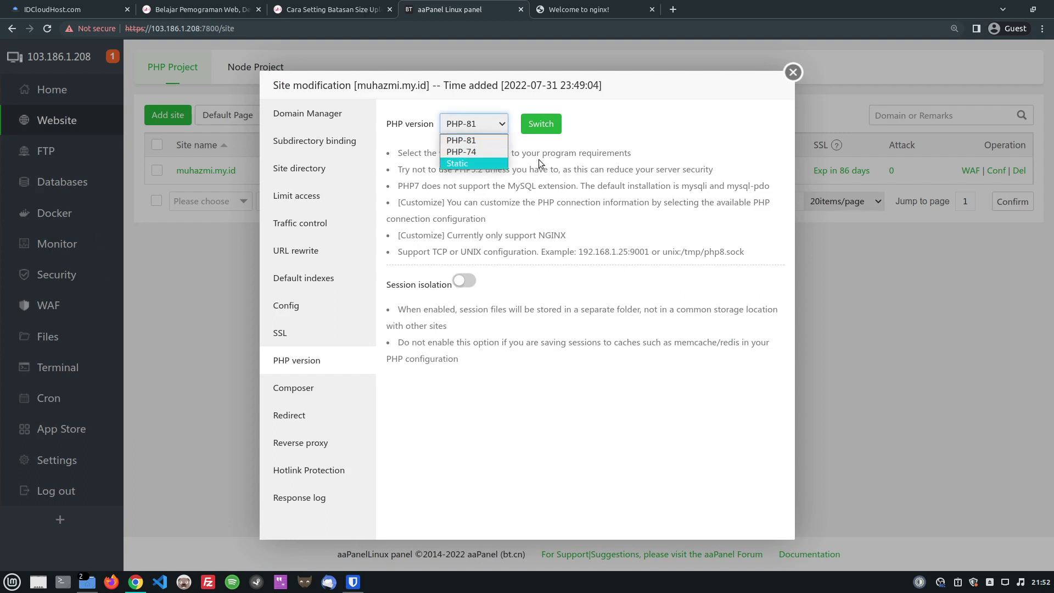
key("Down")
key("Escape")
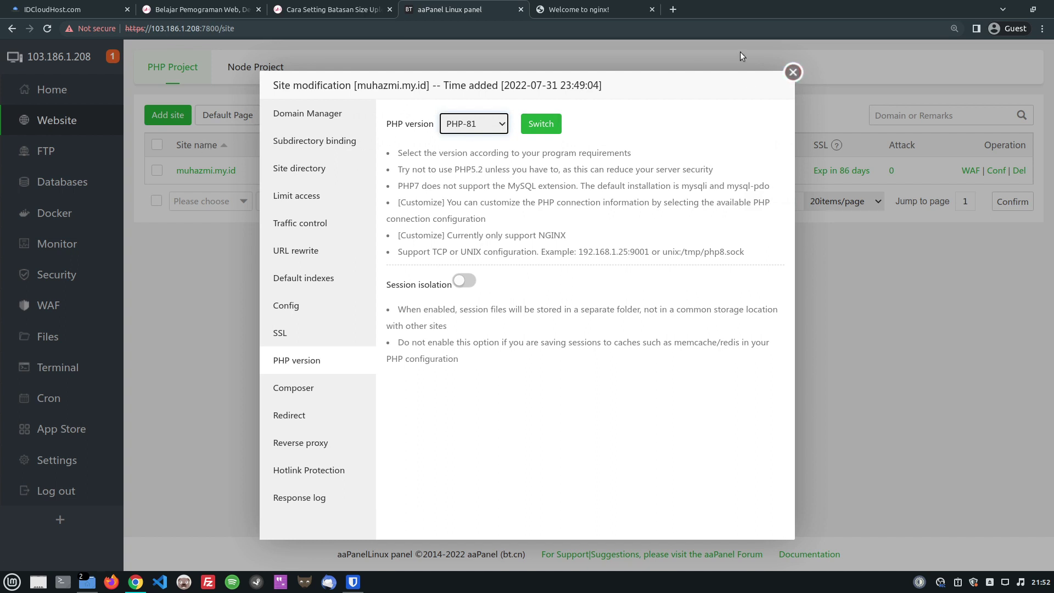
left_click(794, 72)
Check the imagemagick installation status in the PHP-7.4 extension list from the home page
left_click(53, 90)
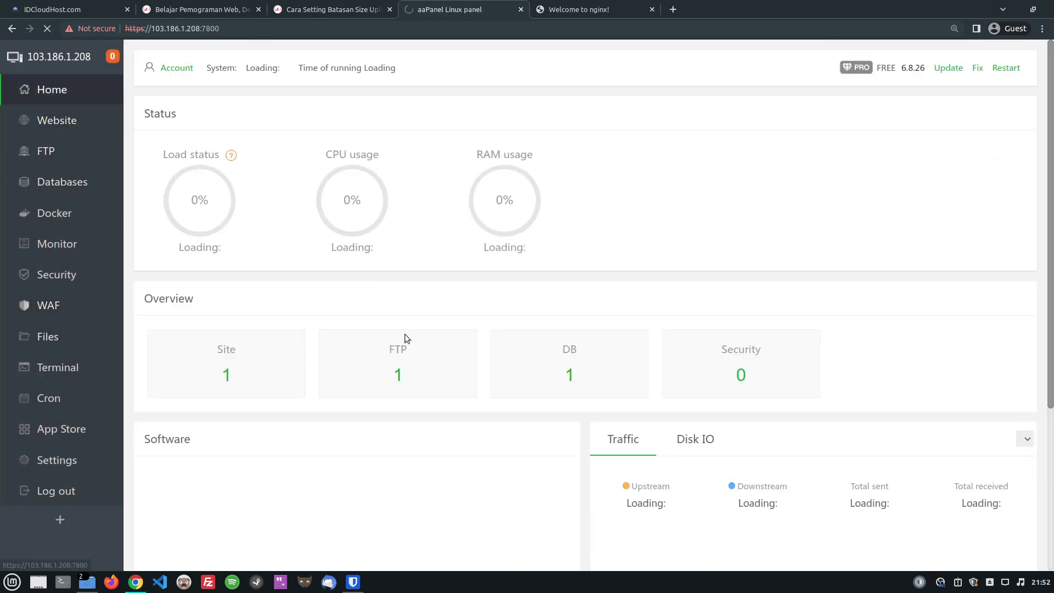
scroll(482, 430, "down", 3)
left_click(519, 368)
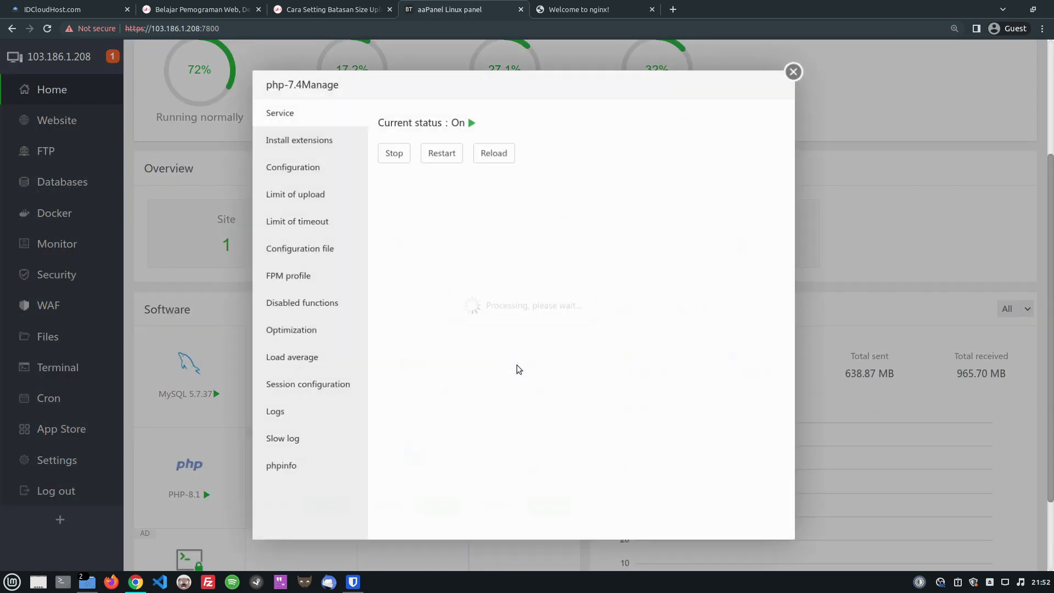
left_click(316, 137)
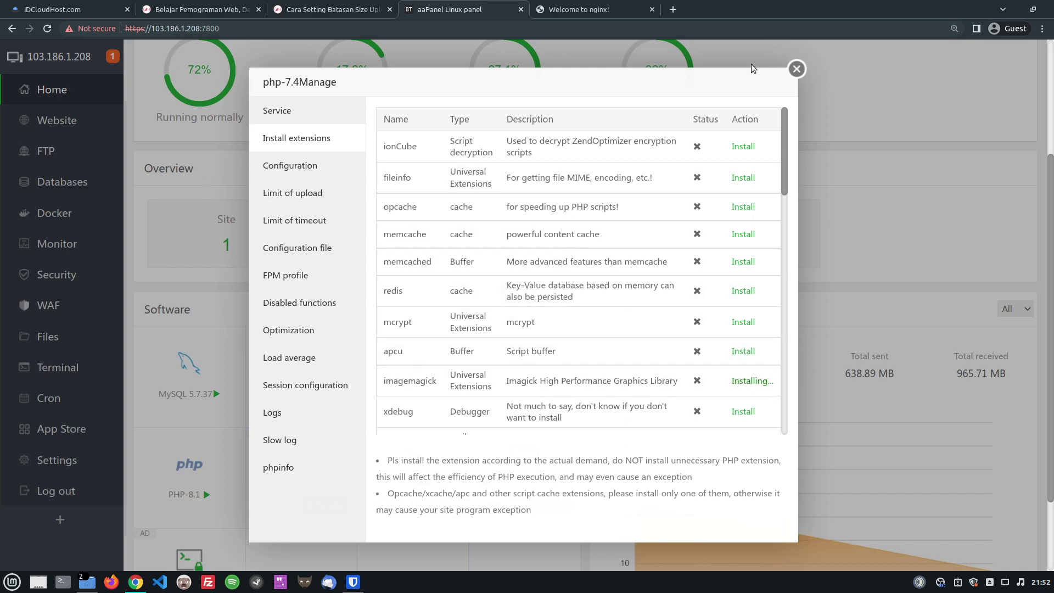
left_click(796, 69)
Examine the imagemagick-74 installation log in the task list and the finished installations in the message list
left_click(113, 57)
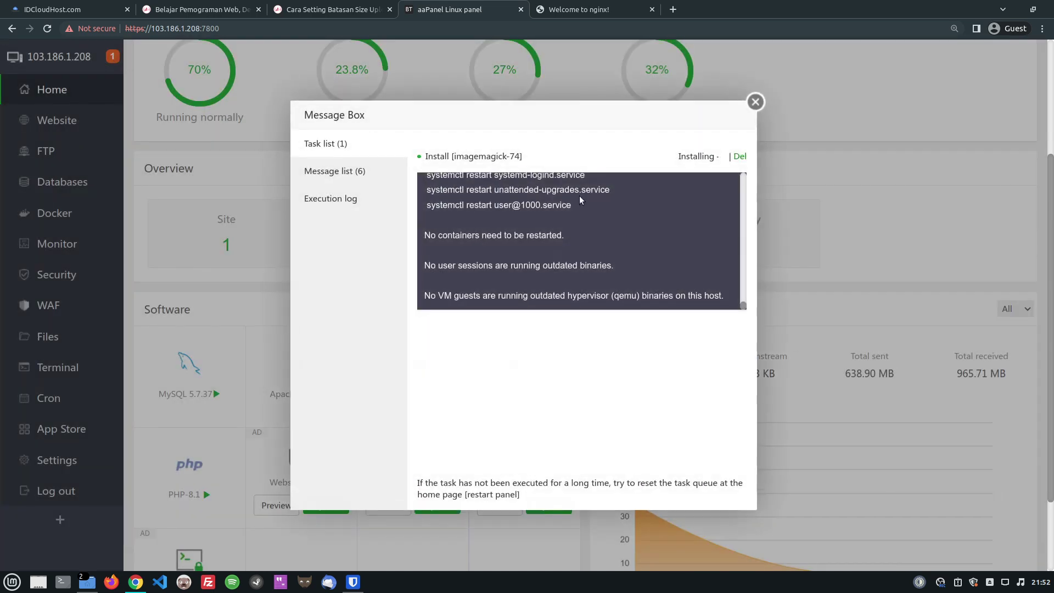
scroll(562, 279, "down", 2)
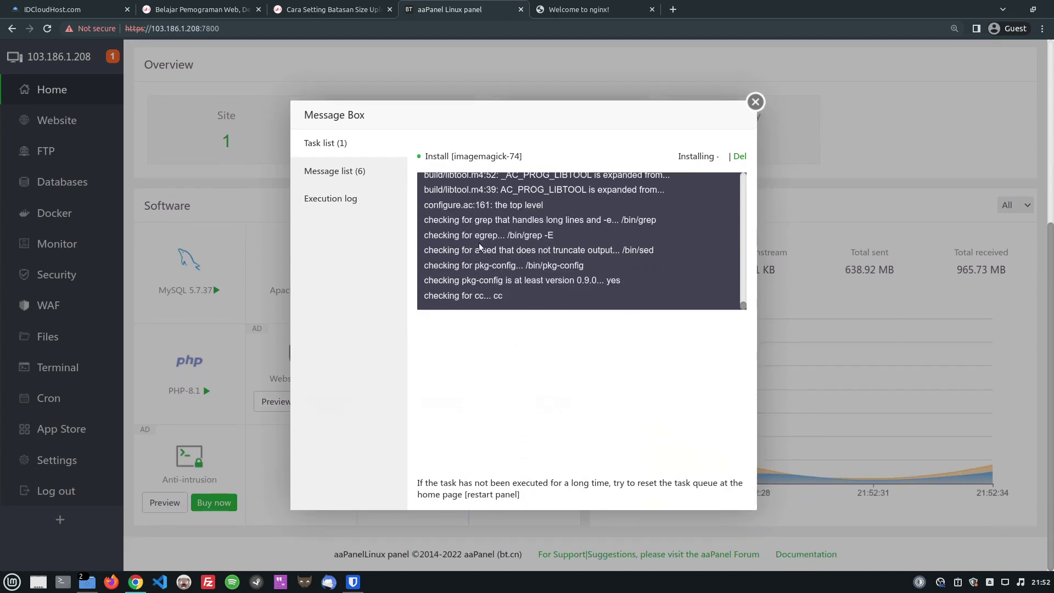
left_click(350, 178)
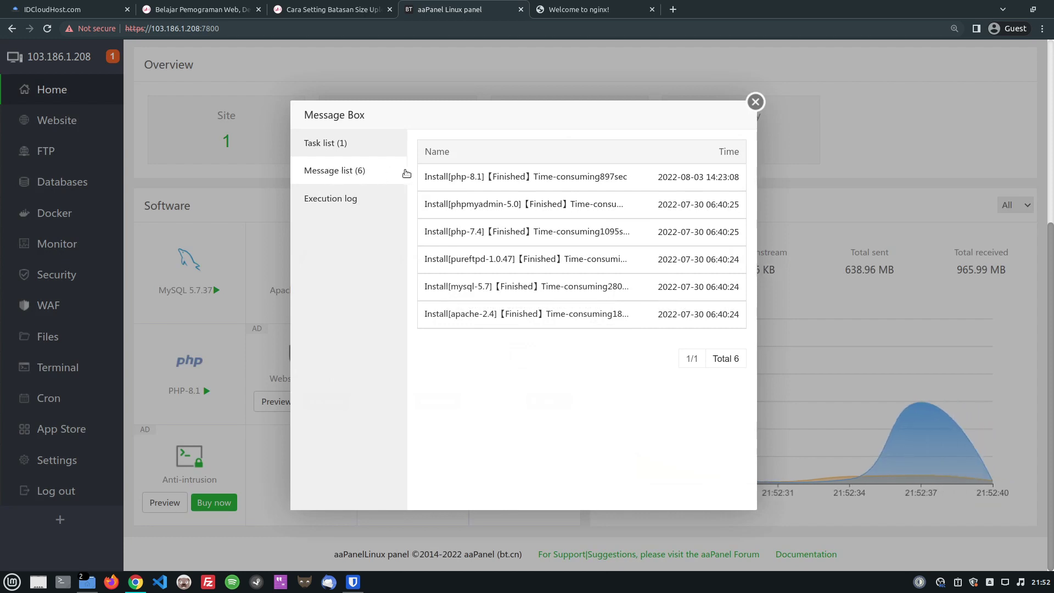
left_click_drag(424, 178, 606, 176)
left_click(376, 149)
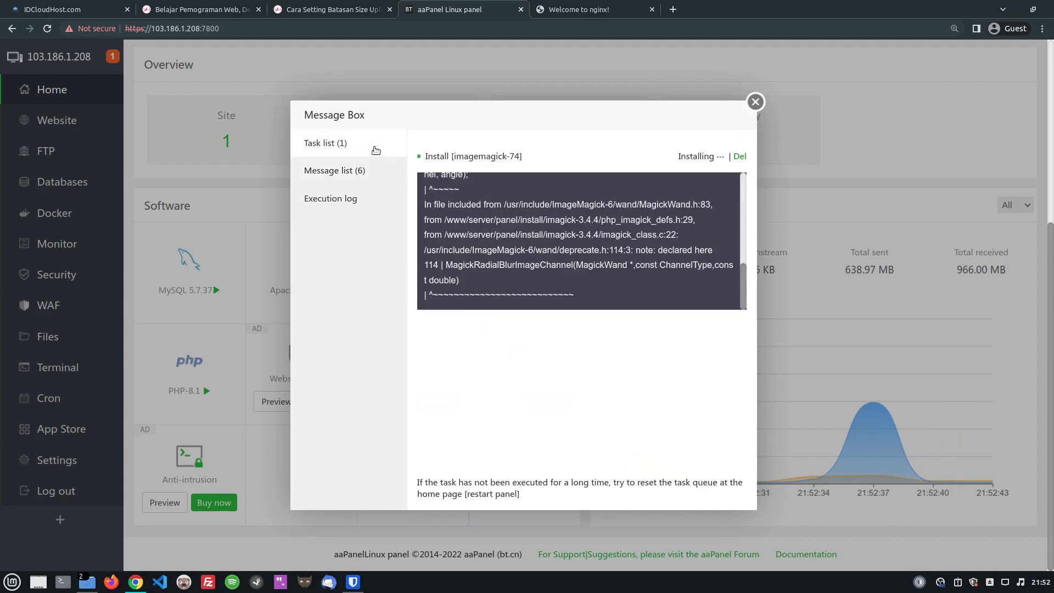
scroll(209, 294, "up", 4)
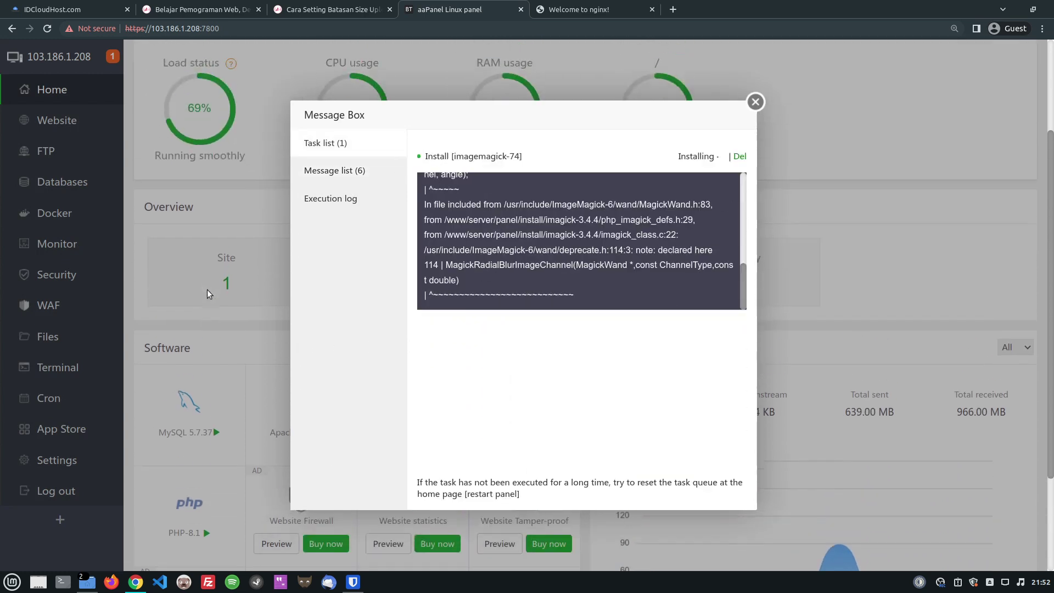